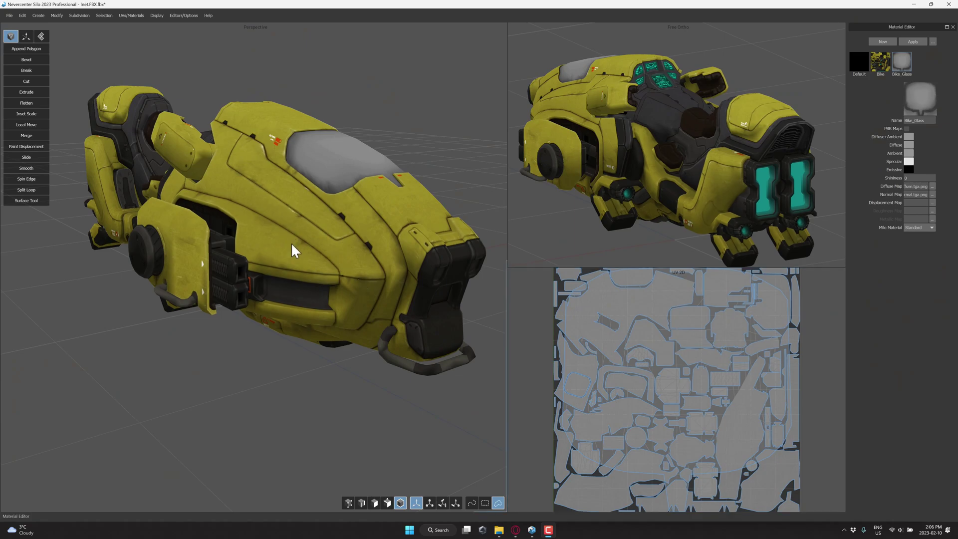
Step: Orbit the hover-bike through front, high and three-quarter side angles, then maximize the Perspective view
{"action": "left_click", "coordinate": [272, 253]}
{"action": "mouse_move", "coordinate": [292, 264]}
{"action": "middle_mouse_down"}
{"action": "mouse_move", "coordinate": [271, 272]}
{"action": "mouse_move", "coordinate": [432, 197]}
{"action": "middle_mouse_up"}
{"action": "left_click", "coordinate": [432, 197]}
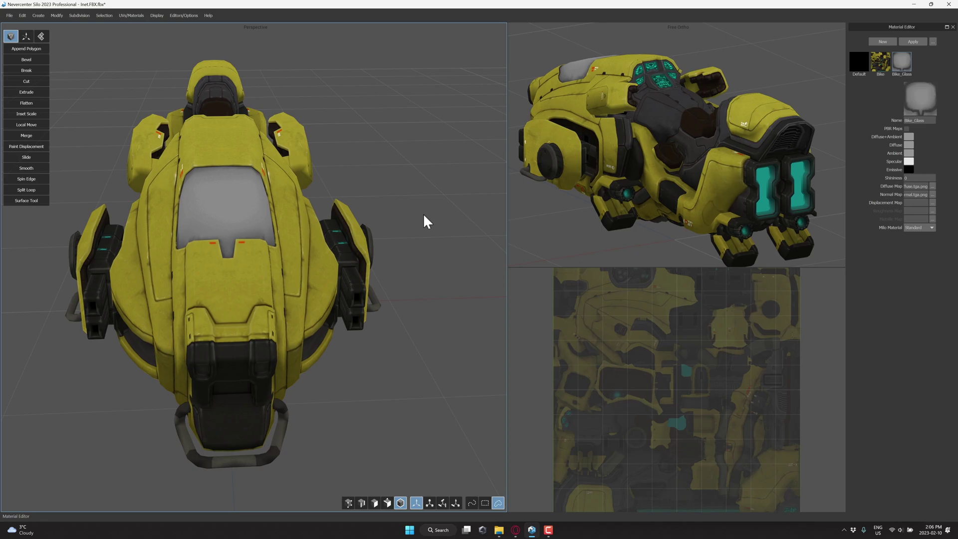
{"action": "middle_click_drag", "start_coordinate": [392, 151], "coordinate": [410, 155]}
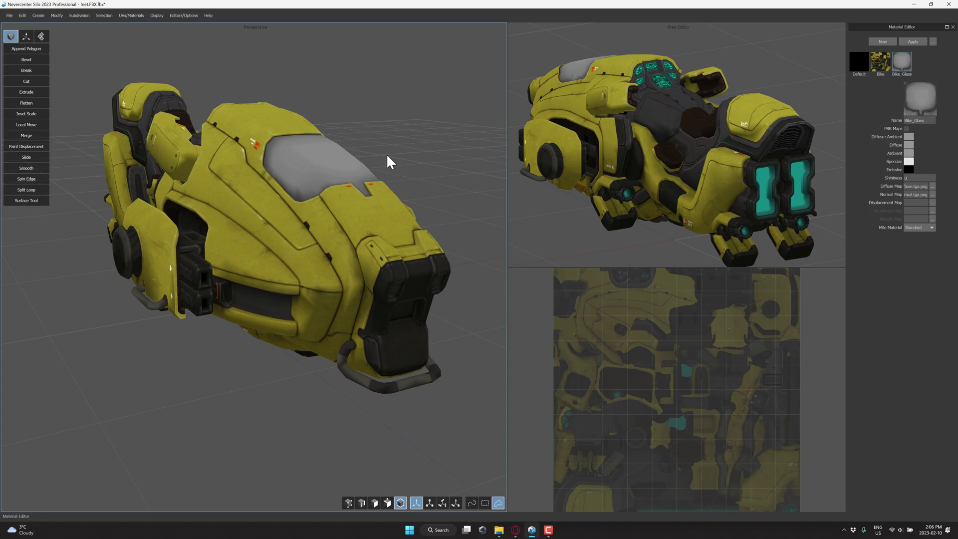
{"action": "mouse_move", "coordinate": [332, 232]}
{"action": "middle_mouse_down"}
{"action": "mouse_move", "coordinate": [303, 240]}
{"action": "mouse_move", "coordinate": [330, 241]}
{"action": "middle_mouse_up"}
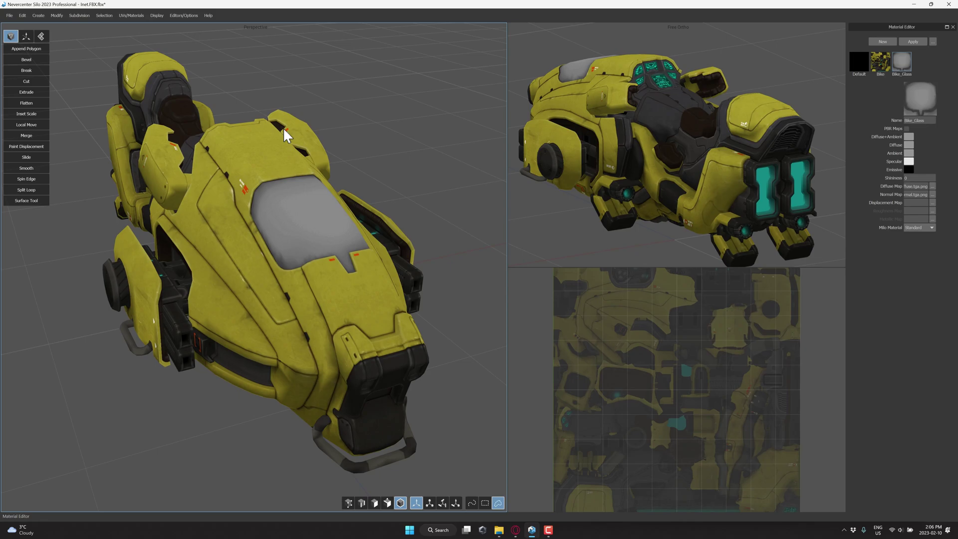
{"action": "middle_click_drag", "start_coordinate": [244, 127], "coordinate": [253, 155]}
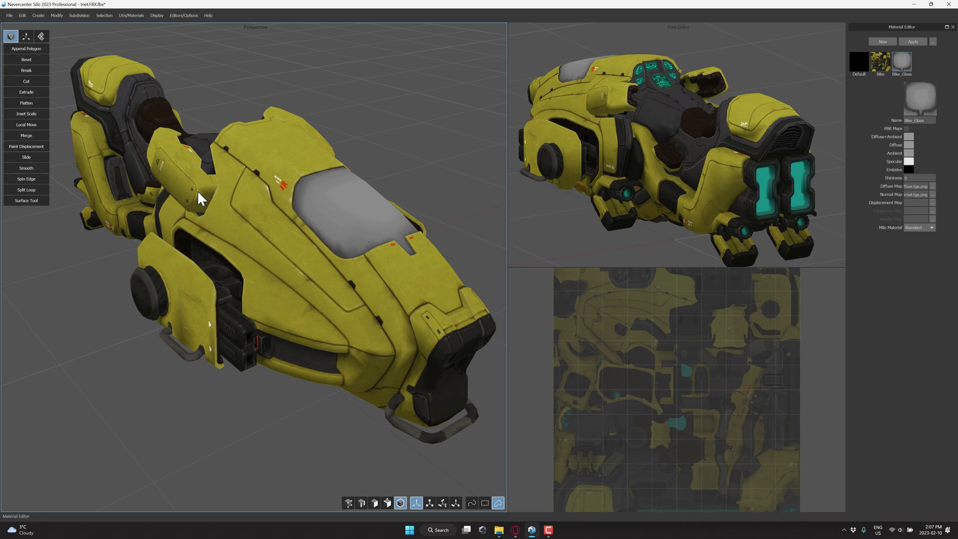
{"action": "key", "text": "space"}
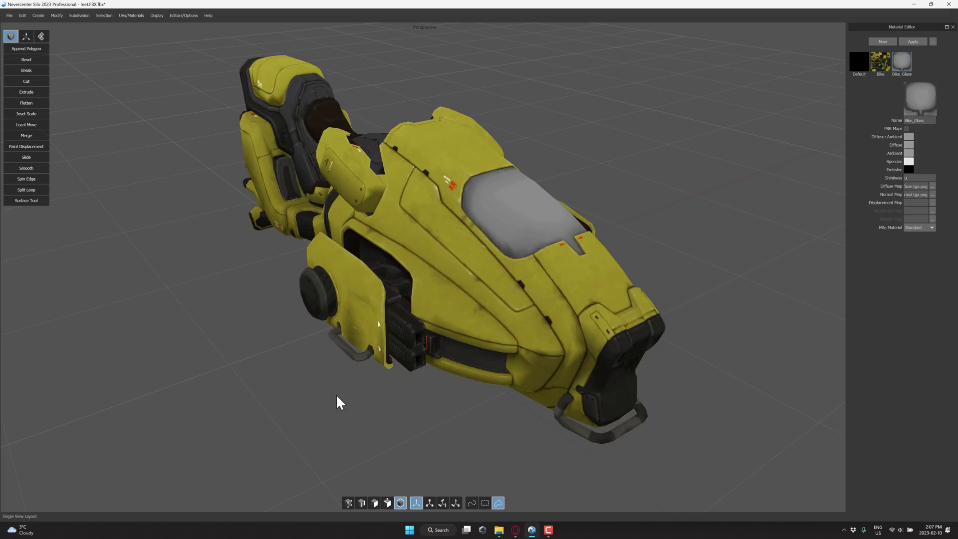
{"action": "right_click", "coordinate": [304, 350]}
{"action": "left_click", "coordinate": [275, 331]}
{"action": "middle_click_drag", "start_coordinate": [293, 332], "coordinate": [260, 324]}
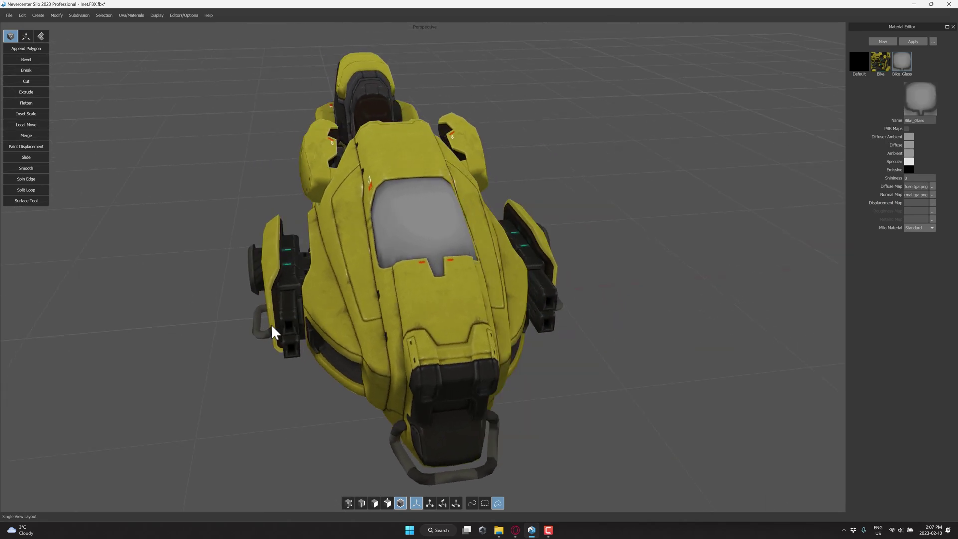
{"action": "scroll", "coordinate": [259, 317], "scroll_direction": "up", "scroll_amount": 2}
{"action": "scroll", "coordinate": [320, 324], "scroll_direction": "up", "scroll_amount": 3}
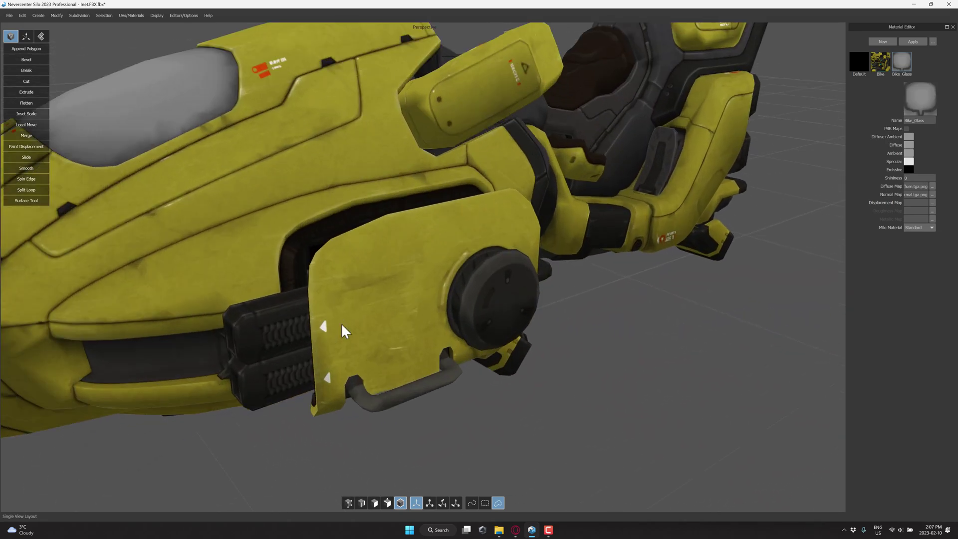
{"action": "scroll", "coordinate": [342, 323], "scroll_direction": "up", "scroll_amount": 2}
{"action": "scroll", "coordinate": [342, 323], "scroll_direction": "up", "scroll_amount": 2}
{"action": "scroll", "coordinate": [358, 333], "scroll_direction": "down", "scroll_amount": 2}
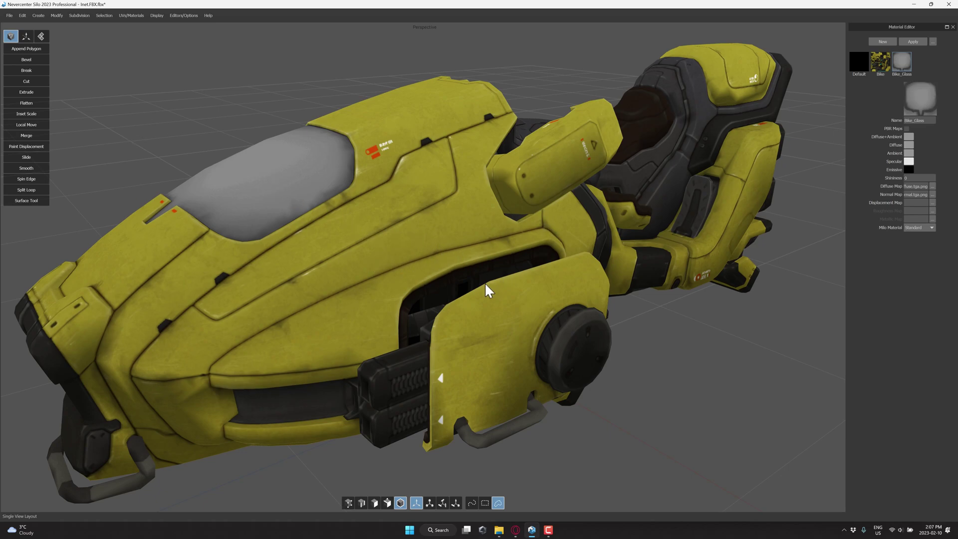
Step: Select the whole hover-bike in the multi-pane layout, browse the UVs/Materials menu, then maximize Perspective
{"action": "key", "text": "space"}
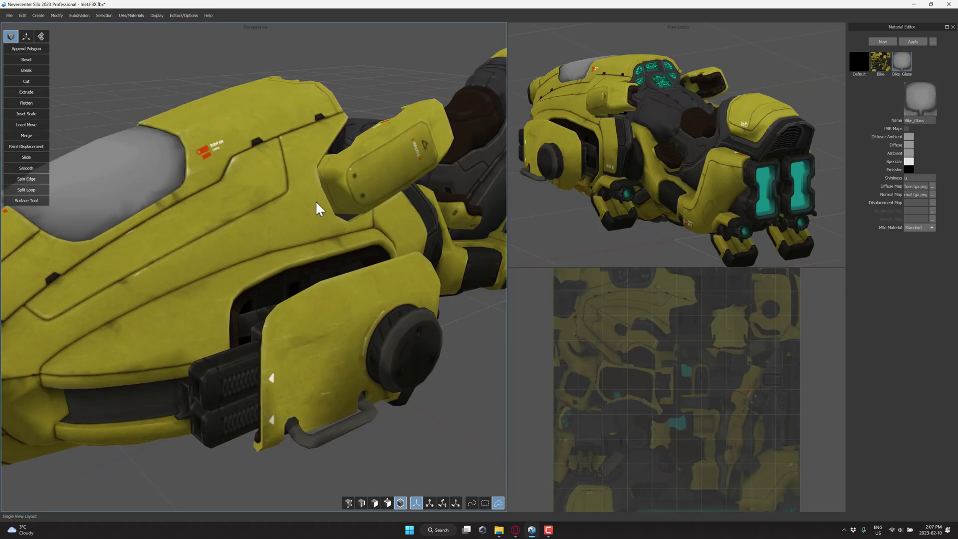
{"action": "left_click", "coordinate": [315, 201]}
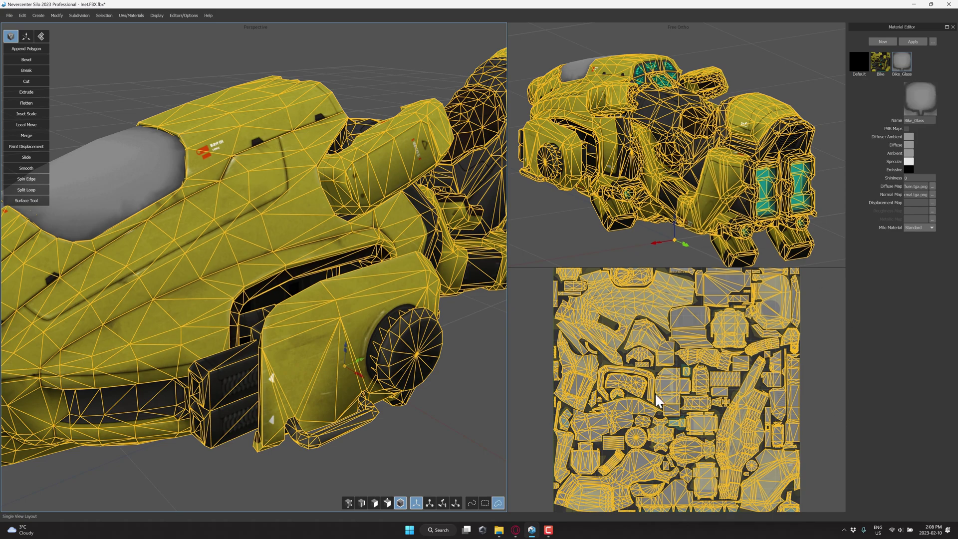
{"action": "left_click", "coordinate": [127, 15]}
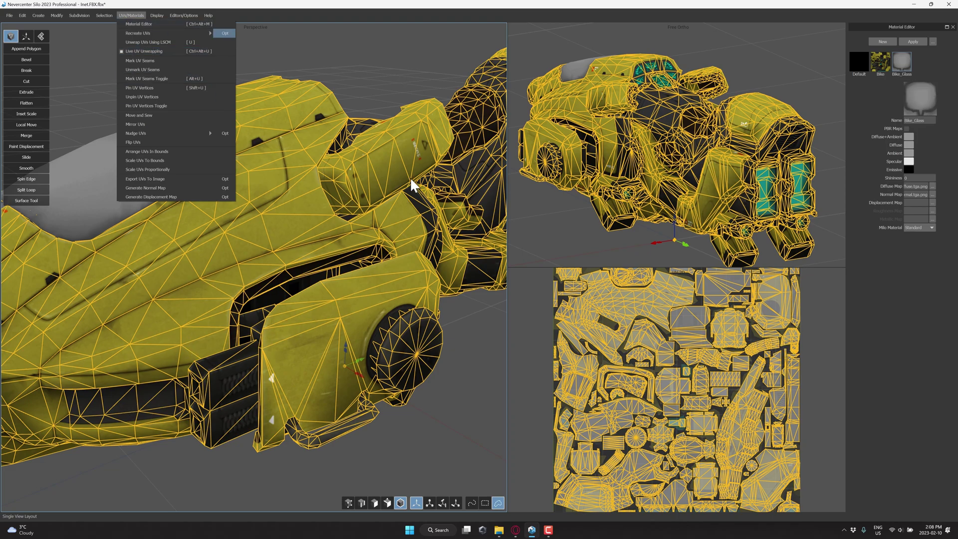
{"action": "left_click", "coordinate": [455, 385]}
{"action": "key", "text": "space"}
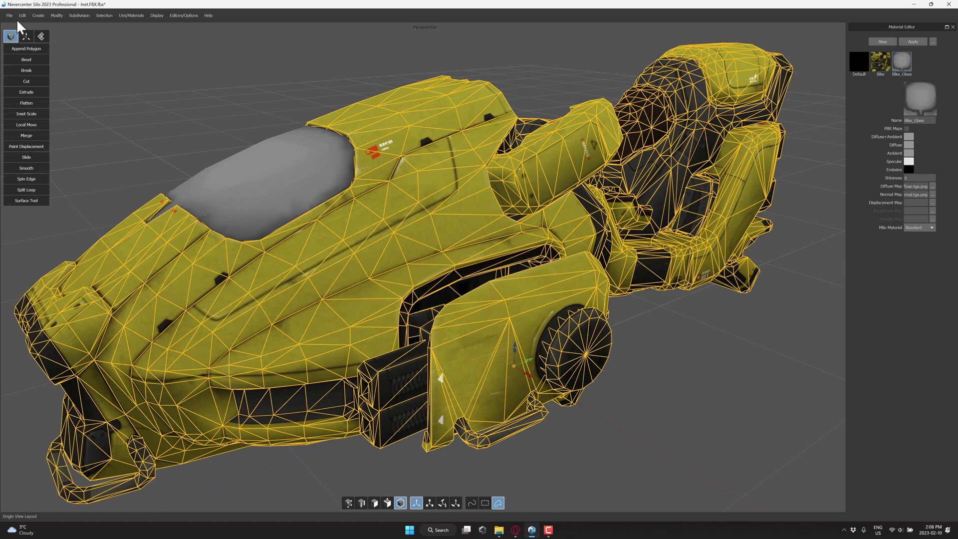
Step: Start a new scene, discarding the current file without saving
{"action": "left_click", "coordinate": [12, 13]}
{"action": "left_click", "coordinate": [15, 24]}
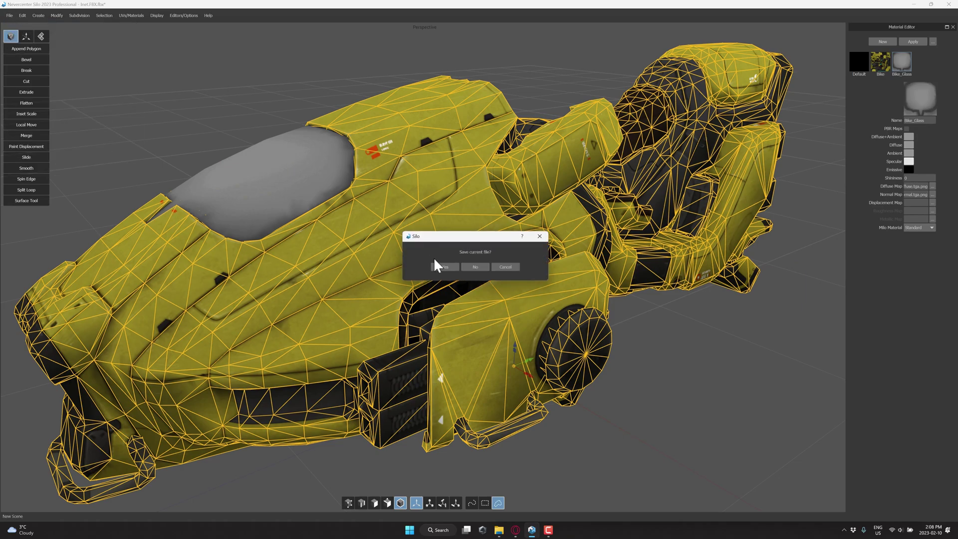
{"action": "left_click", "coordinate": [484, 267]}
Step: Add a cube to the empty scene and bring up the Modifiers list
{"action": "left_click", "coordinate": [39, 15]}
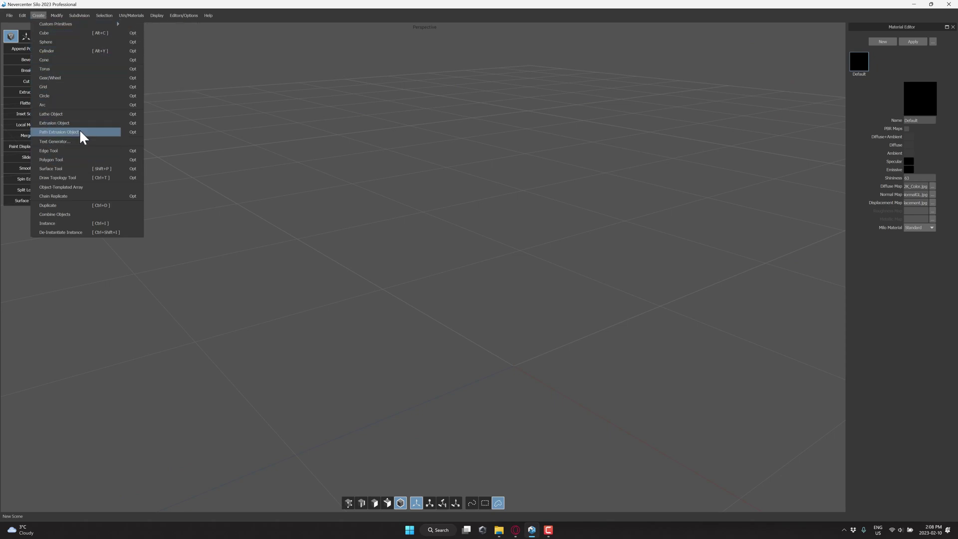
{"action": "left_click", "coordinate": [58, 34]}
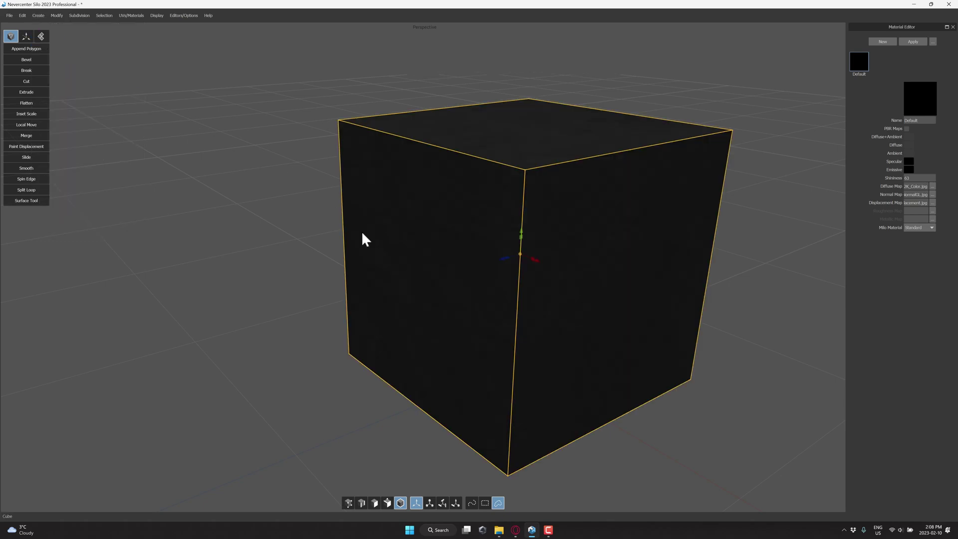
{"action": "key", "text": "bracketleft"}
{"action": "left_click", "coordinate": [57, 15]}
{"action": "mouse_move", "coordinate": [88, 24]}
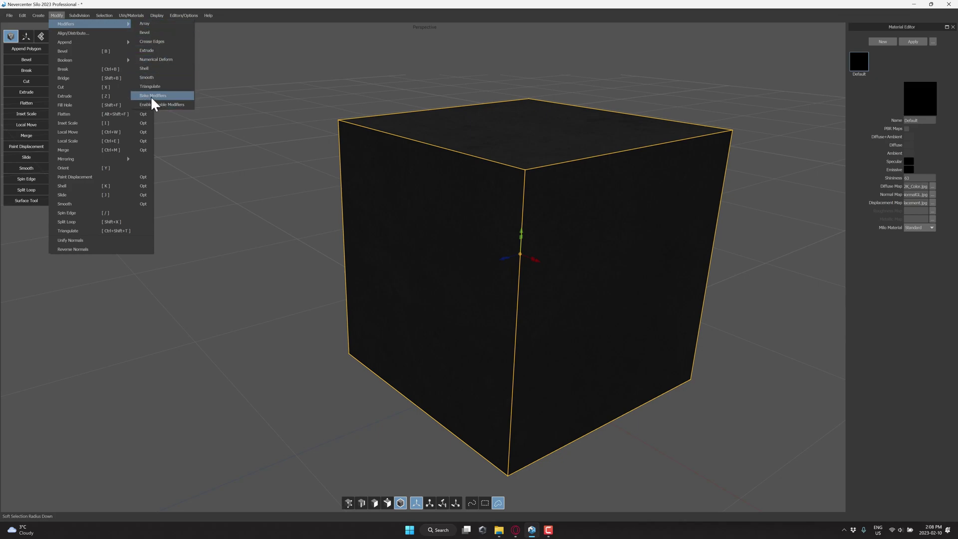
Step: Apply and undo an Extrude modifier, then try a bevel on the cube's edges and undo it
{"action": "left_click", "coordinate": [156, 51]}
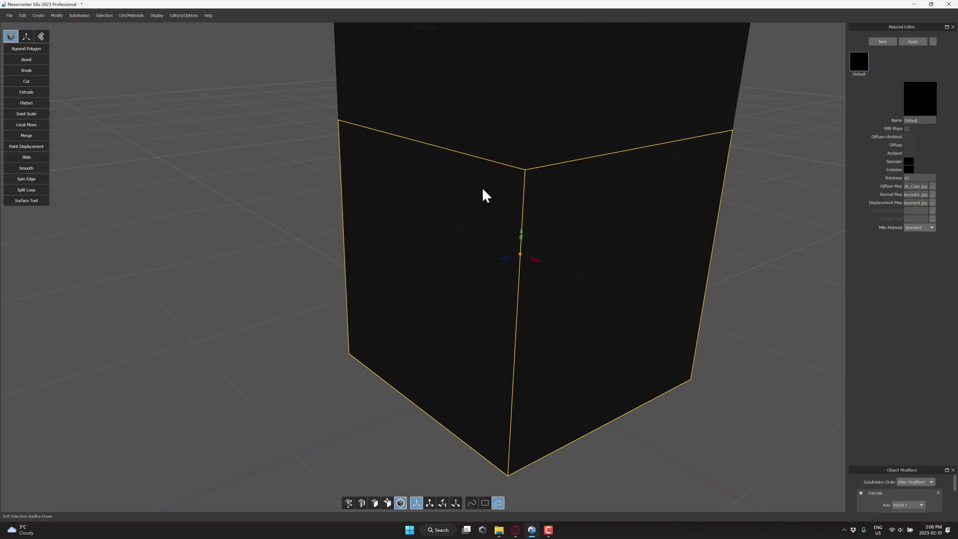
{"action": "scroll", "coordinate": [483, 187], "scroll_direction": "down", "scroll_amount": 5}
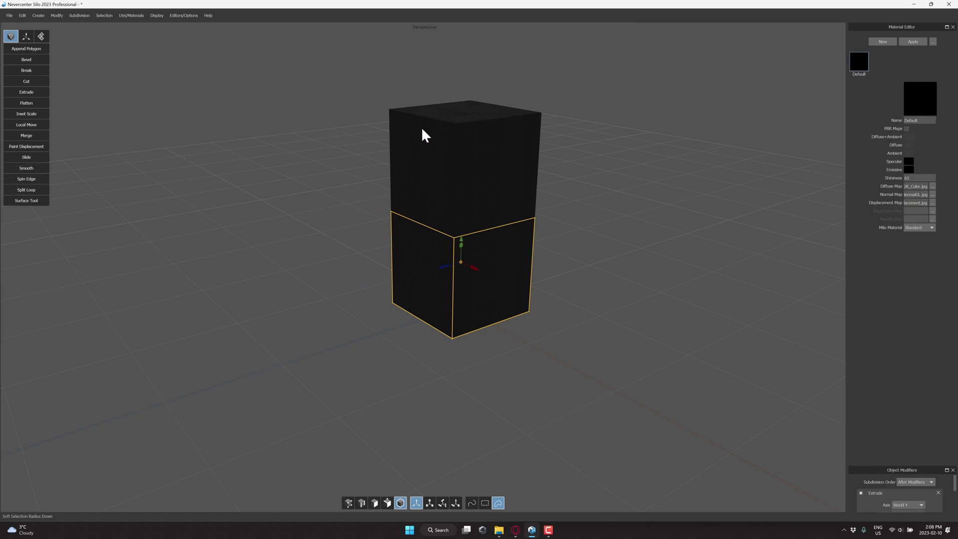
{"action": "key", "text": "ctrl+z"}
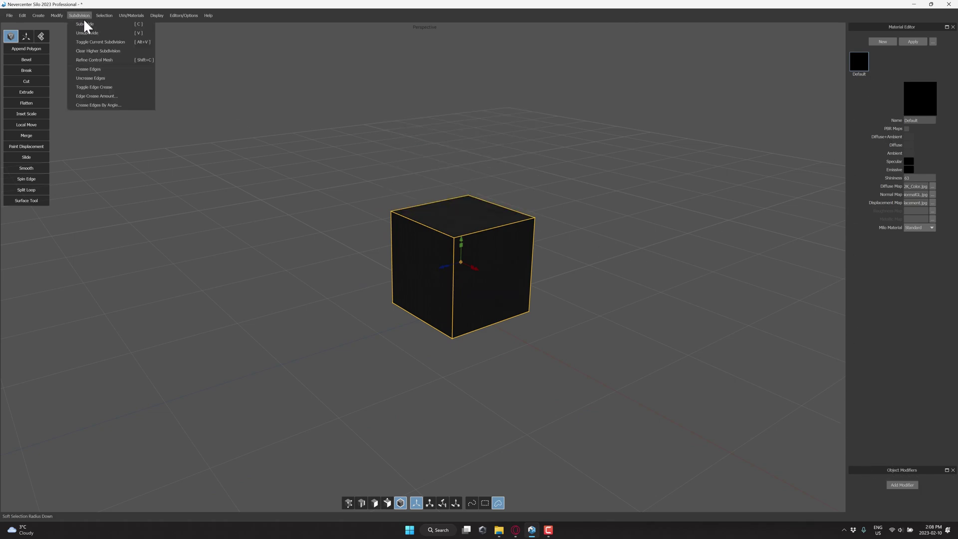
{"action": "left_click", "coordinate": [58, 17]}
{"action": "mouse_move", "coordinate": [66, 41]}
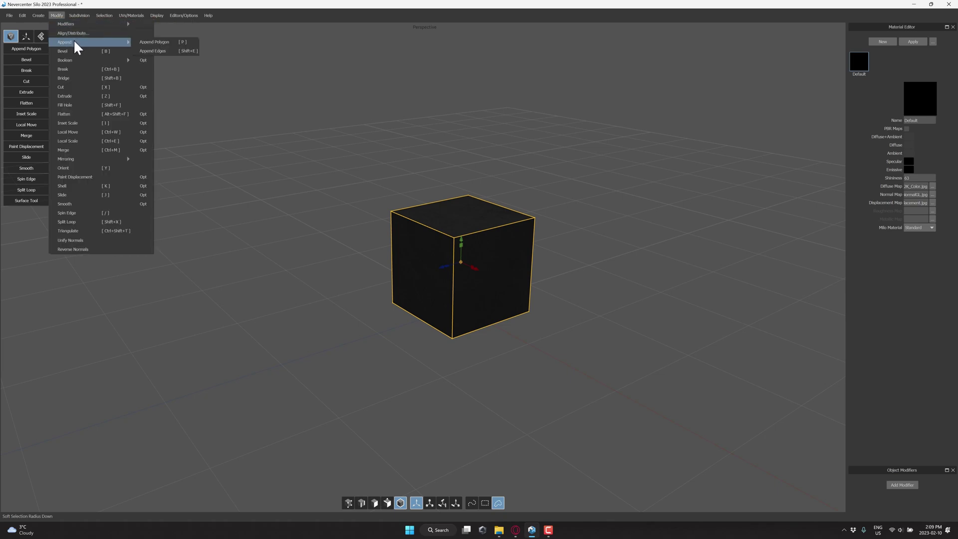
{"action": "left_click", "coordinate": [88, 50]}
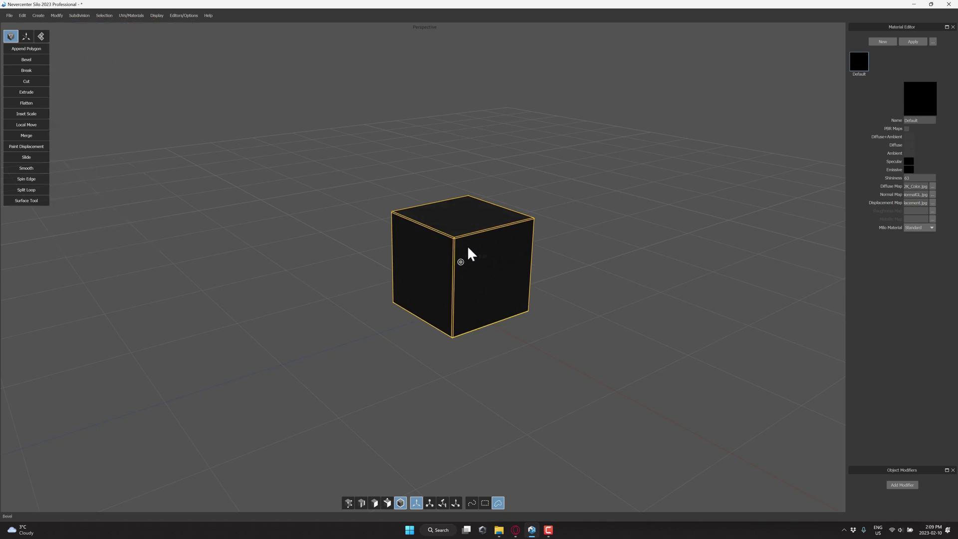
{"action": "left_click_drag", "start_coordinate": [461, 260], "coordinate": [480, 251]}
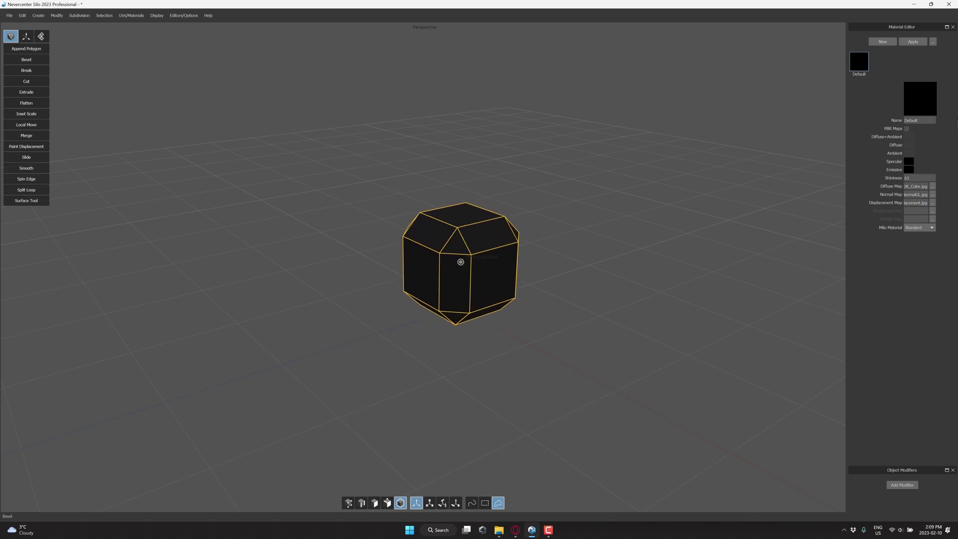
{"action": "key", "text": "ctrl+z"}
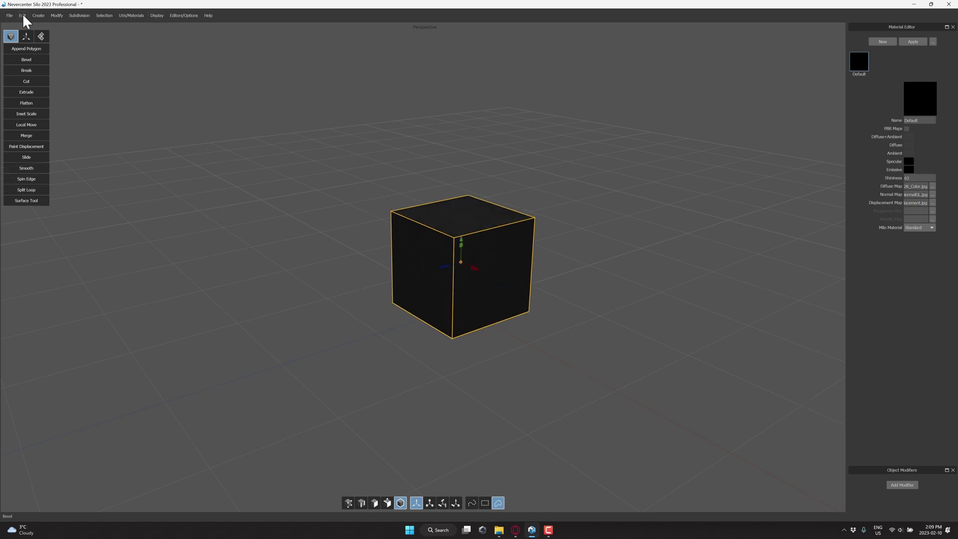
Step: Select the cube's left face in face mode and extrude it outward
{"action": "left_click", "coordinate": [31, 92]}
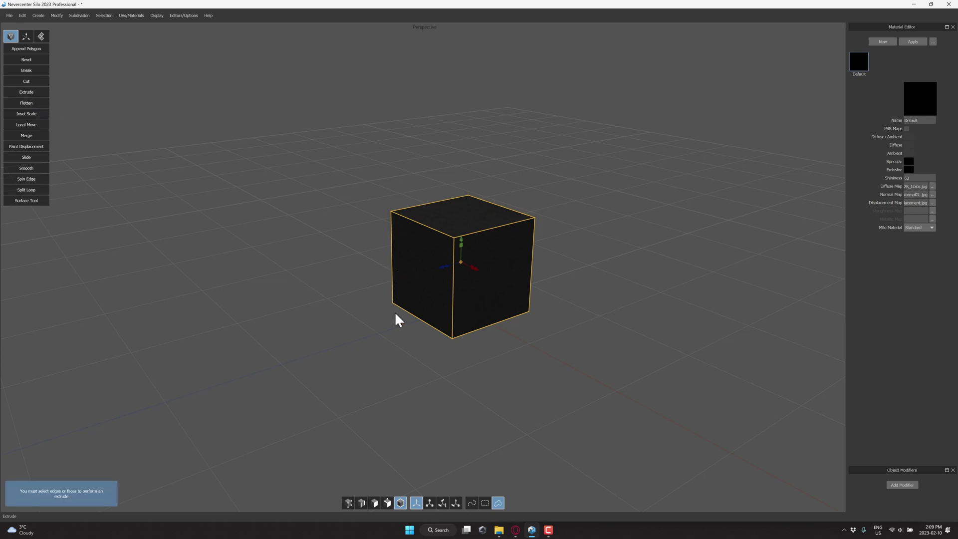
{"action": "left_click", "coordinate": [374, 502]}
{"action": "left_click", "coordinate": [409, 291]}
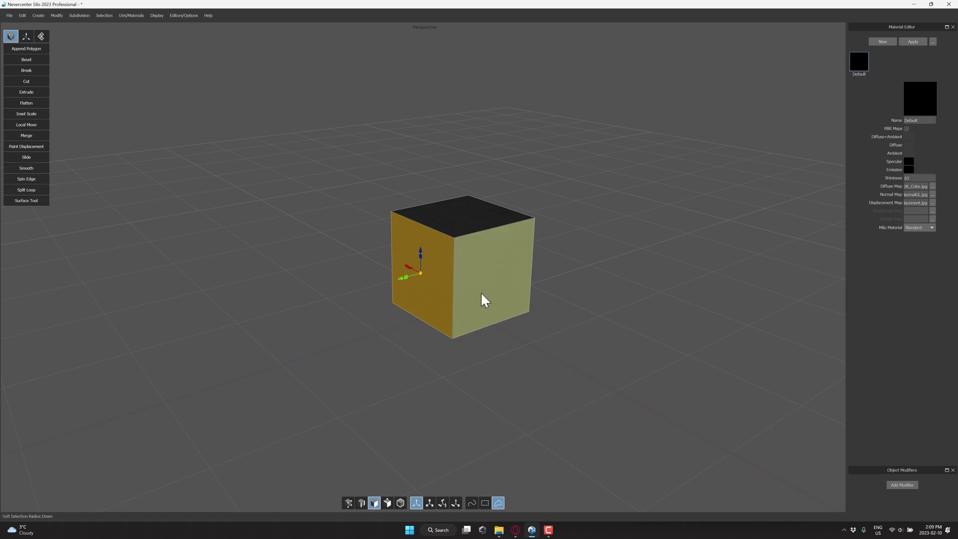
{"action": "key", "text": "bracketleft"}
{"action": "left_click", "coordinate": [27, 92]}
{"action": "left_click_drag", "start_coordinate": [418, 278], "coordinate": [508, 244]}
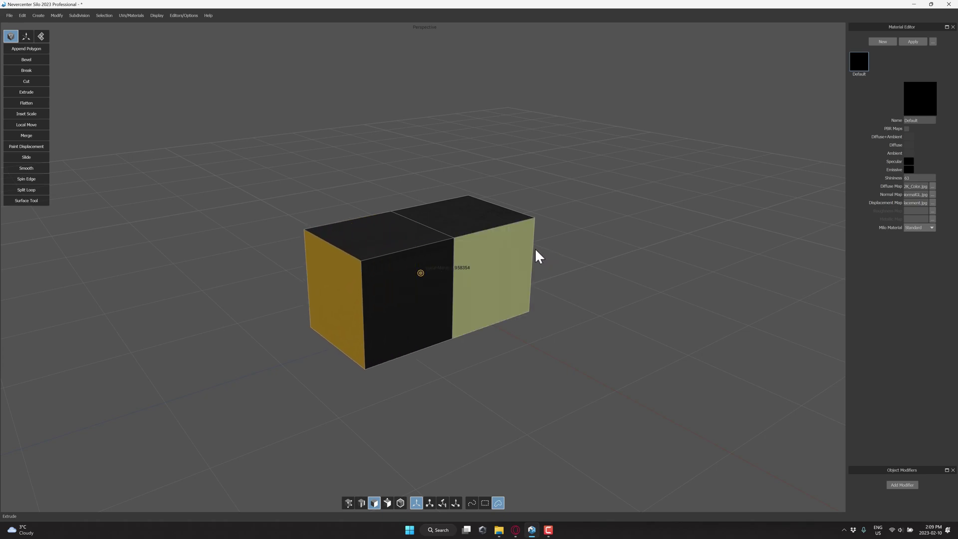
Step: Extrude the left face a second time to lengthen the box further
{"action": "left_click", "coordinate": [328, 283]}
{"action": "left_click", "coordinate": [22, 92]}
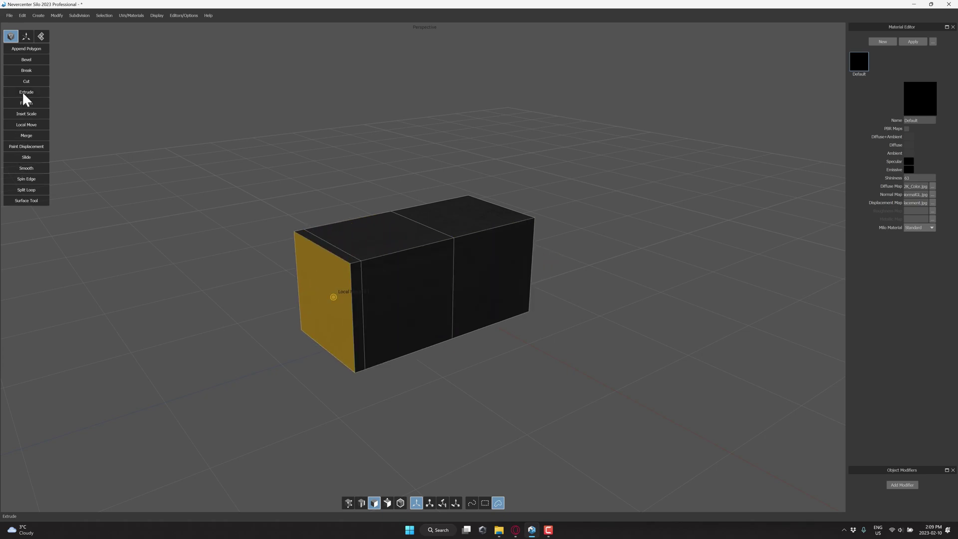
{"action": "left_click_drag", "start_coordinate": [331, 300], "coordinate": [432, 266]}
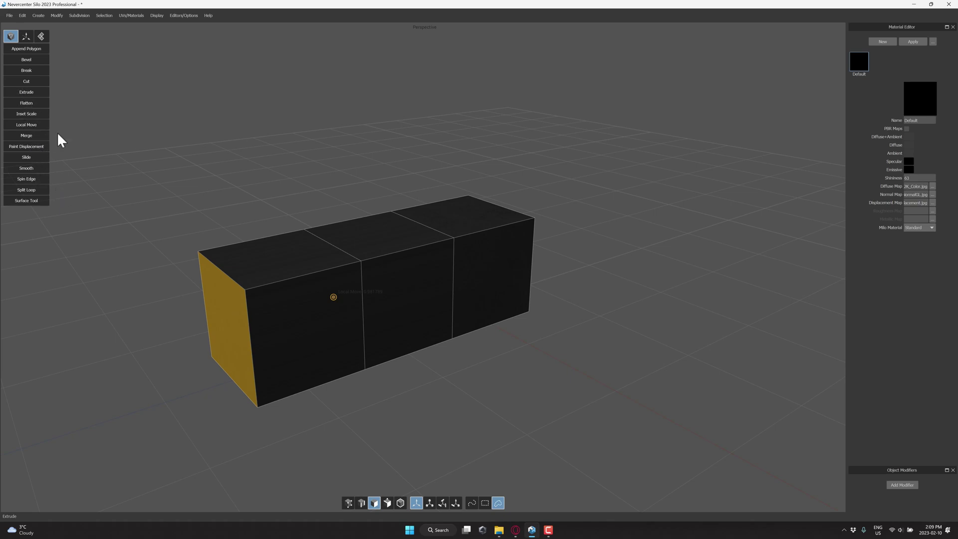
Step: Paint-select the box's long top front edge and bevel it into a chamfer
{"action": "left_click", "coordinate": [361, 503]}
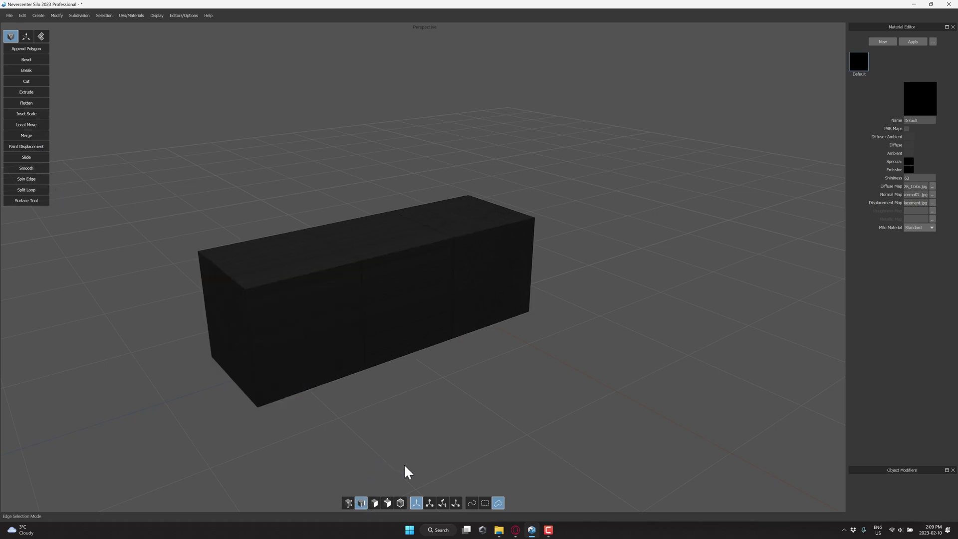
{"action": "left_click", "coordinate": [472, 504]}
{"action": "left_click_drag", "start_coordinate": [317, 295], "coordinate": [387, 249]}
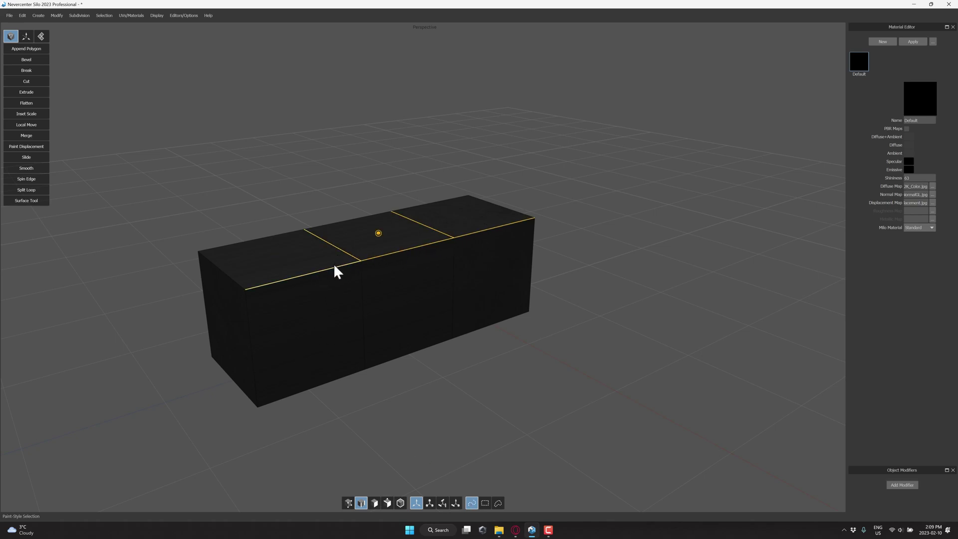
{"action": "left_click_drag", "start_coordinate": [333, 266], "coordinate": [476, 233]}
{"action": "left_click", "coordinate": [27, 61]}
{"action": "left_click_drag", "start_coordinate": [412, 247], "coordinate": [427, 284]}
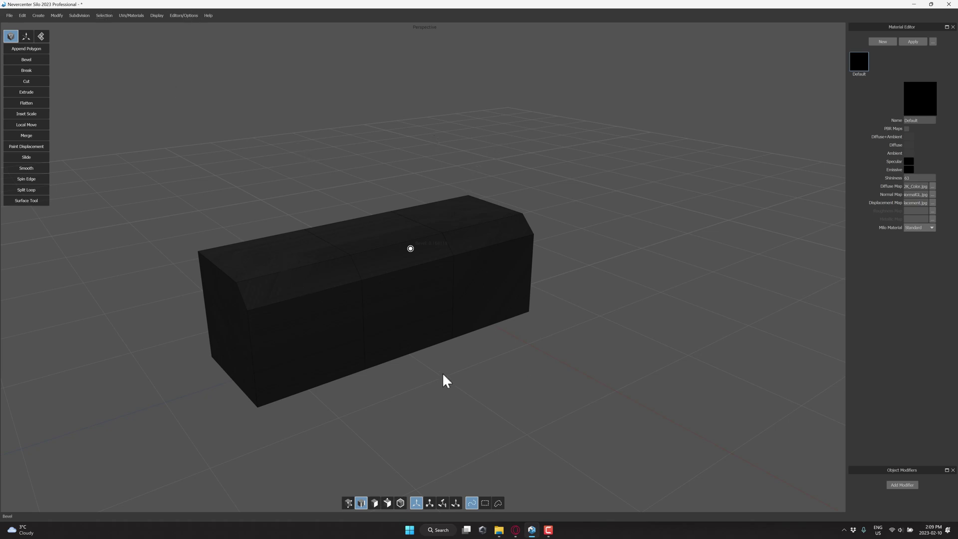
Step: Preview the box with Subdivide, then Unsubdivide it back to hard edges
{"action": "left_click", "coordinate": [68, 10]}
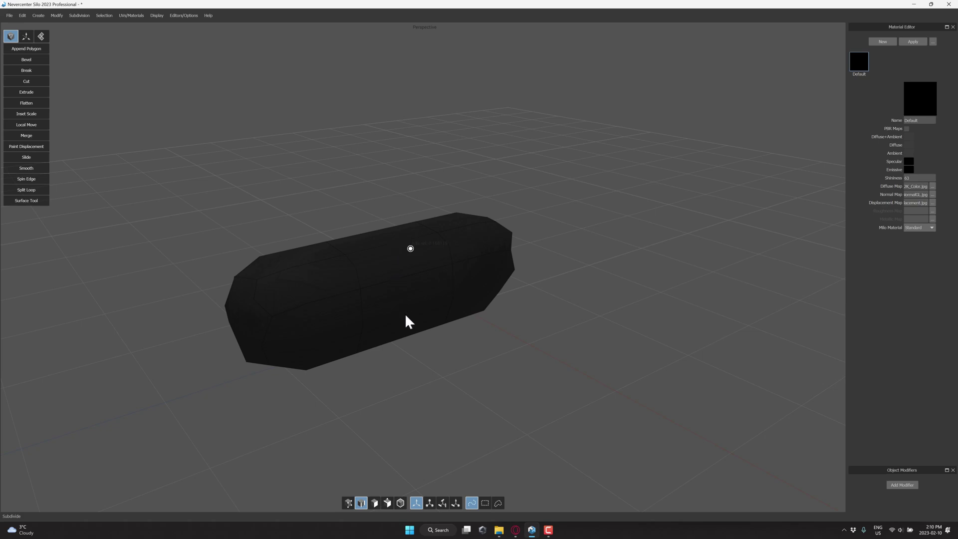
{"action": "left_click", "coordinate": [82, 16]}
{"action": "left_click", "coordinate": [84, 33]}
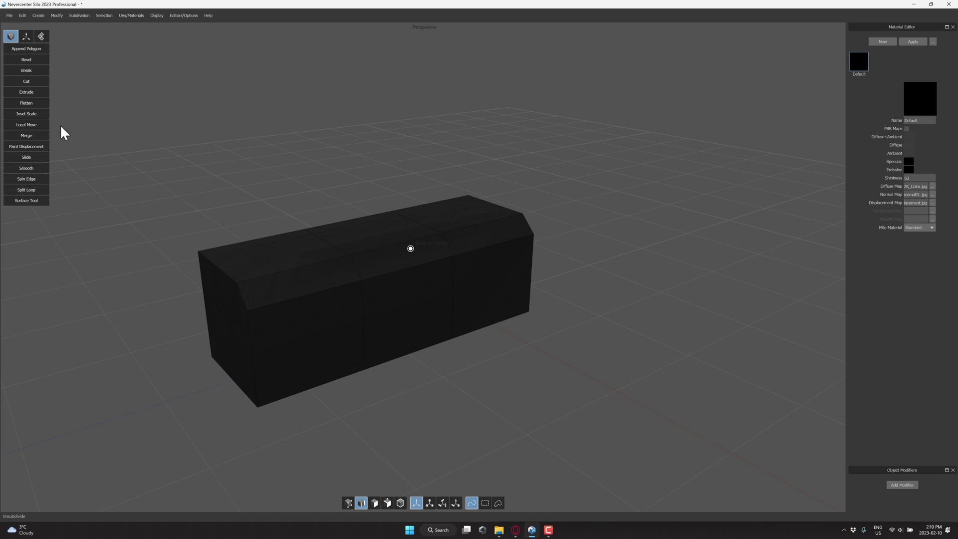
Step: Add a lathe object to the scene, then start a new scene from the File menu
{"action": "left_click", "coordinate": [39, 16]}
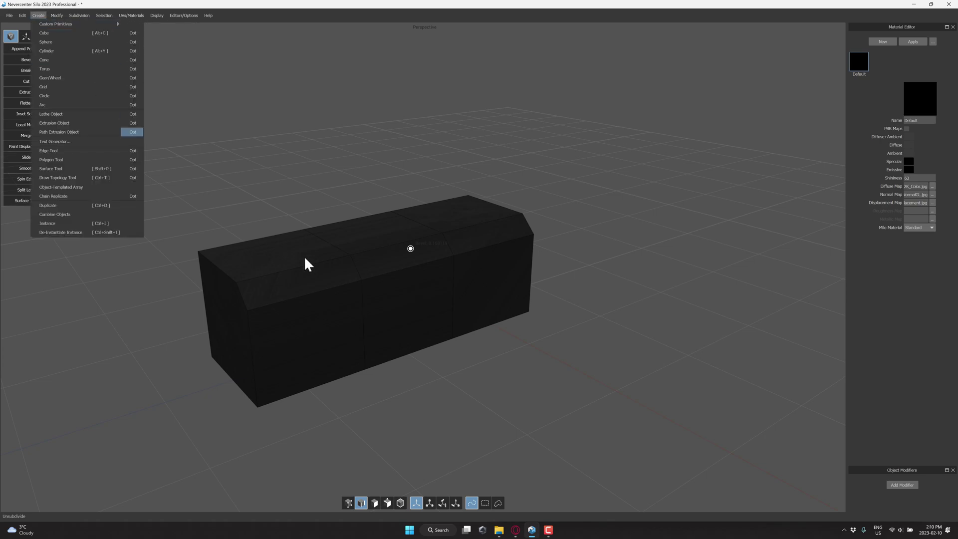
{"action": "left_click", "coordinate": [98, 114]}
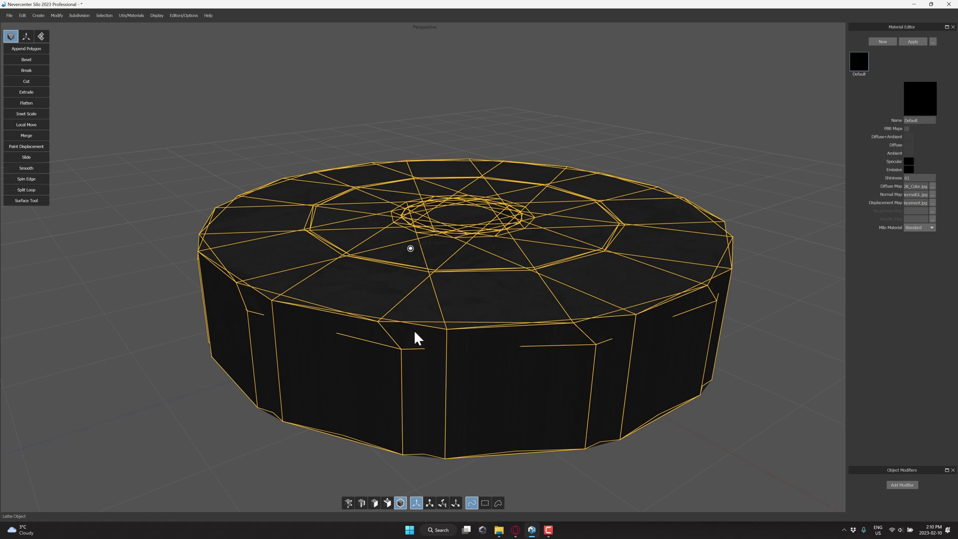
{"action": "left_click", "coordinate": [12, 15]}
Step: Clear the scene without saving and add a gear object with fewer, wider teeth
{"action": "left_click", "coordinate": [487, 267]}
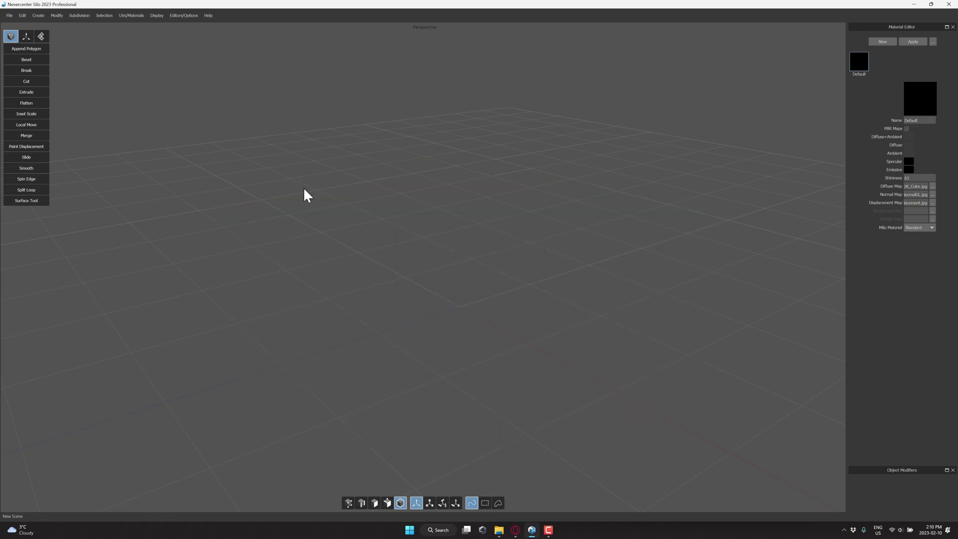
{"action": "left_click", "coordinate": [39, 16]}
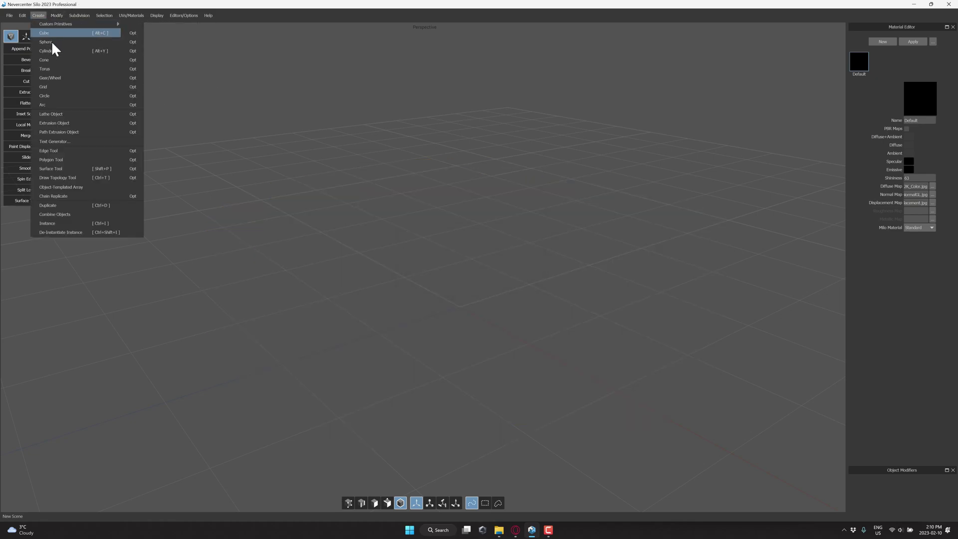
{"action": "left_click", "coordinate": [61, 77]}
{"action": "key", "text": "bracketright"}
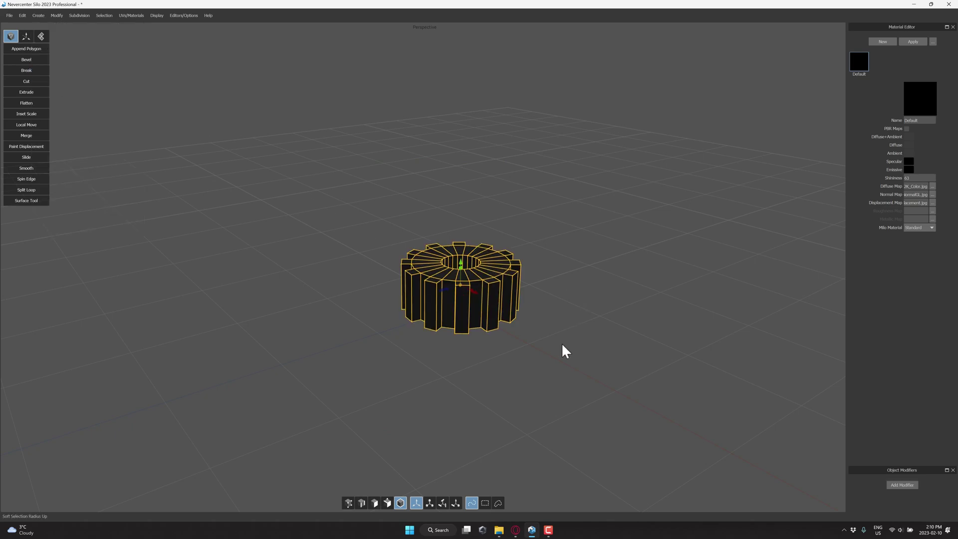
{"action": "key", "text": "bracketleft"}
{"action": "left_click", "coordinate": [613, 352]}
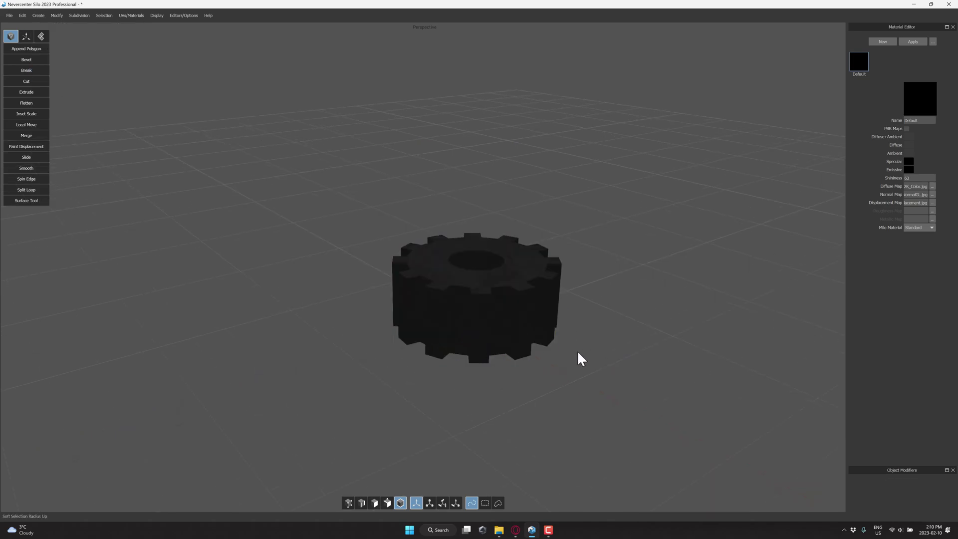
{"action": "left_click", "coordinate": [474, 286]}
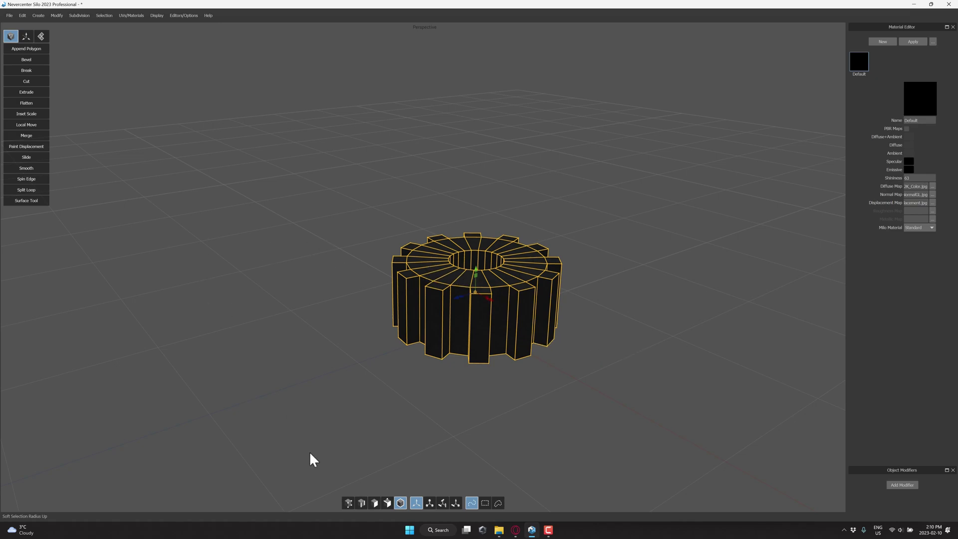
Step: Select the gear's tooth-top faces and extrude them upward into tall blocks
{"action": "left_click", "coordinate": [373, 504]}
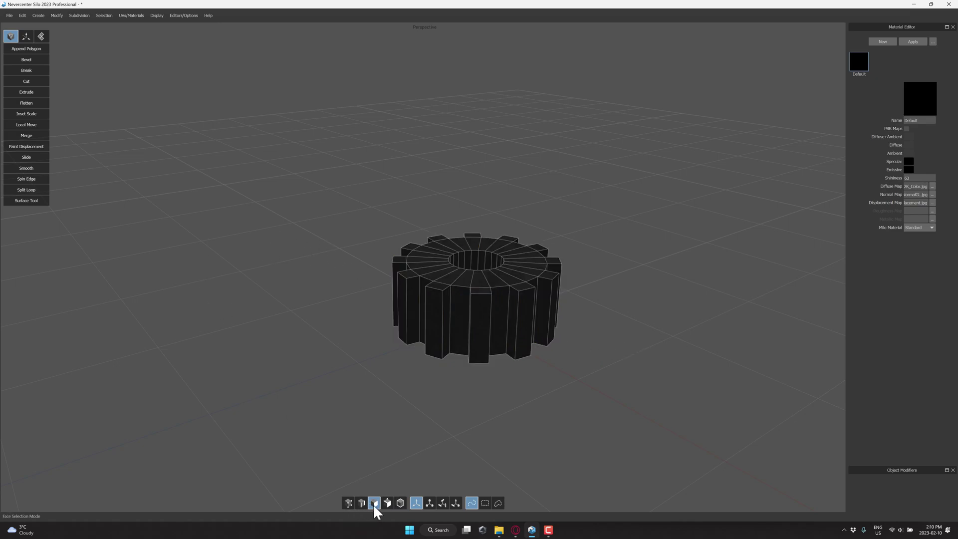
{"action": "left_click", "coordinate": [427, 269]}
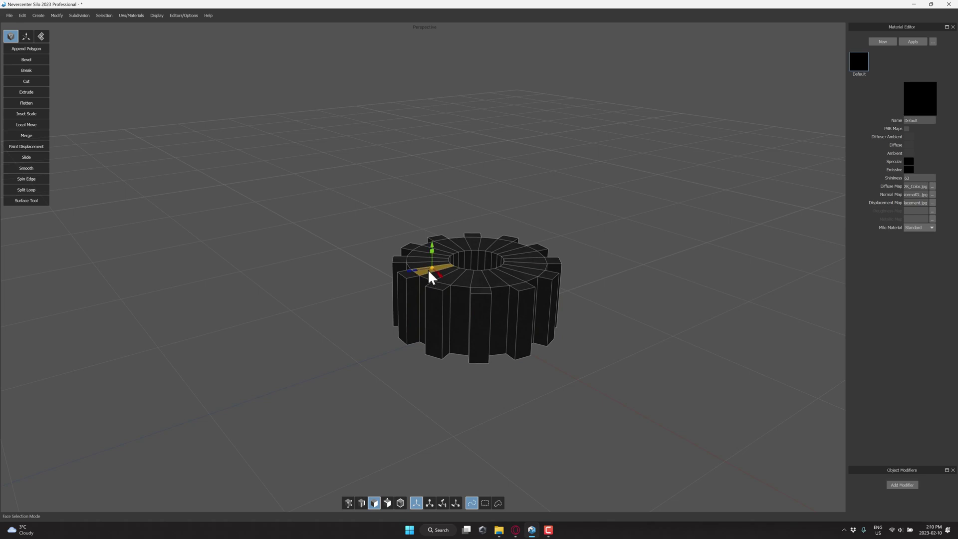
{"action": "left_click", "coordinate": [475, 282], "text": "shift"}
{"action": "left_click", "coordinate": [41, 92]}
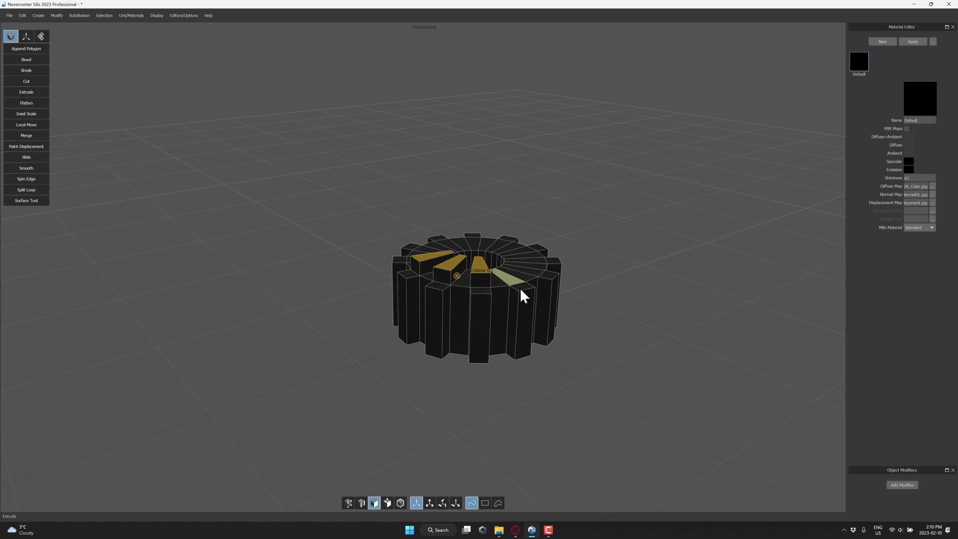
{"action": "left_click_drag", "start_coordinate": [455, 275], "coordinate": [529, 244]}
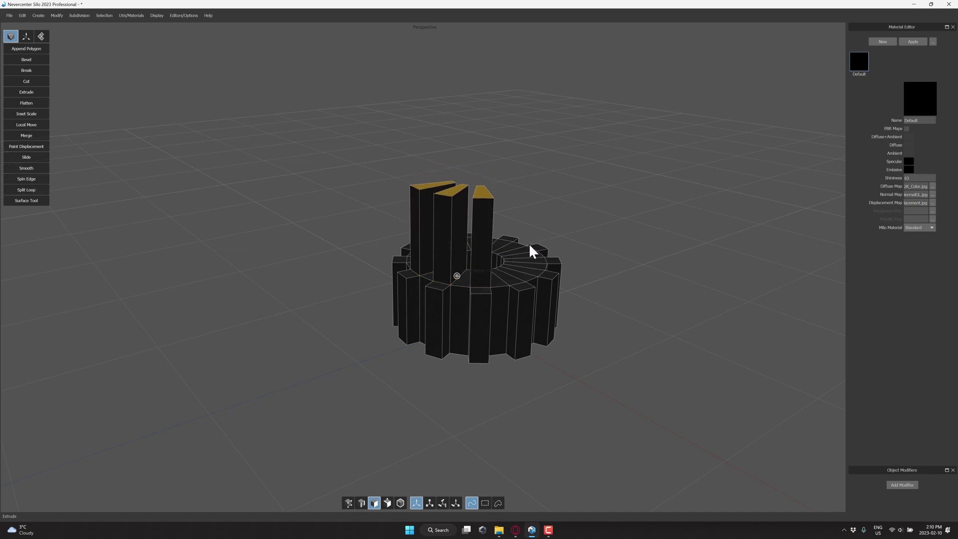
Step: Select the pillars' vertical edges and insert a horizontal edge loop, sliding it lower
{"action": "left_click", "coordinate": [414, 223]}
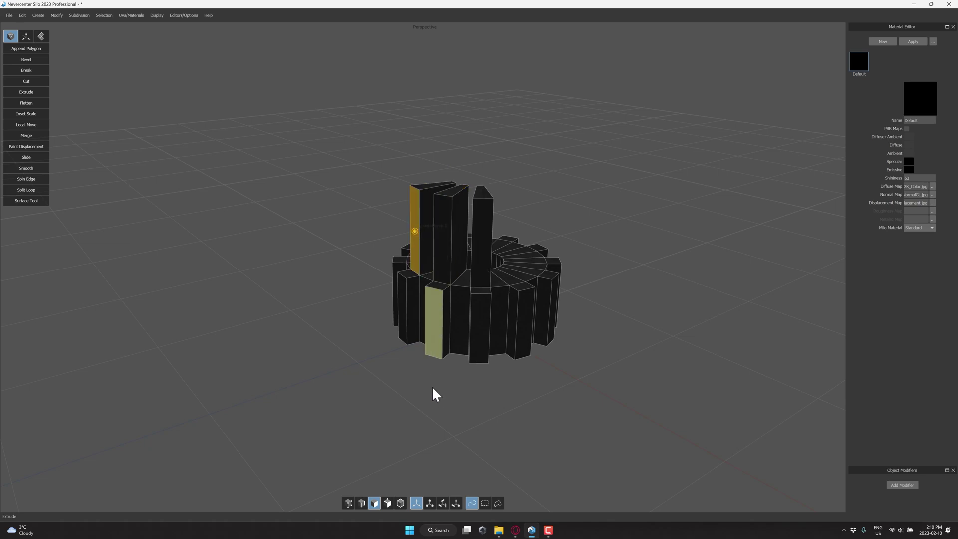
{"action": "left_click", "coordinate": [362, 503]}
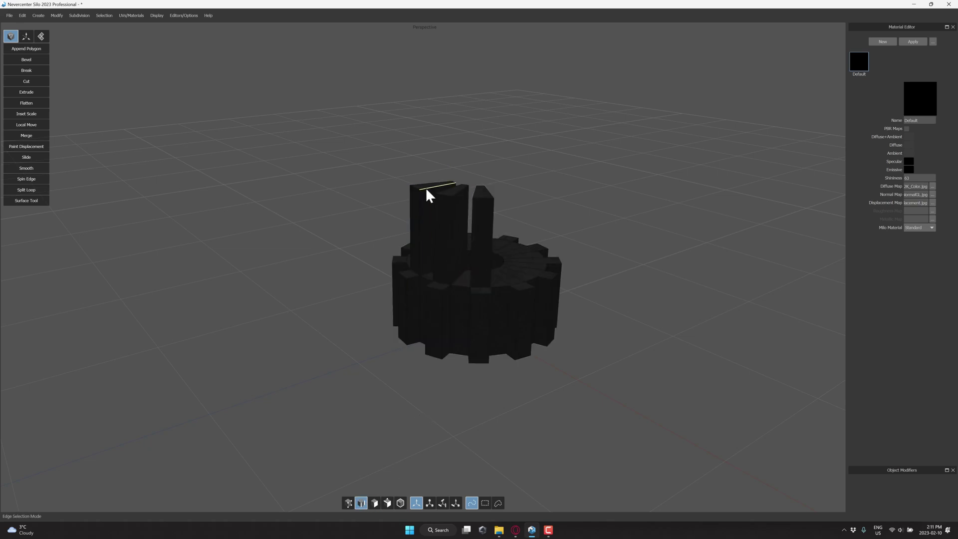
{"action": "left_click", "coordinate": [414, 218]}
{"action": "left_click_drag", "start_coordinate": [417, 223], "coordinate": [494, 238]}
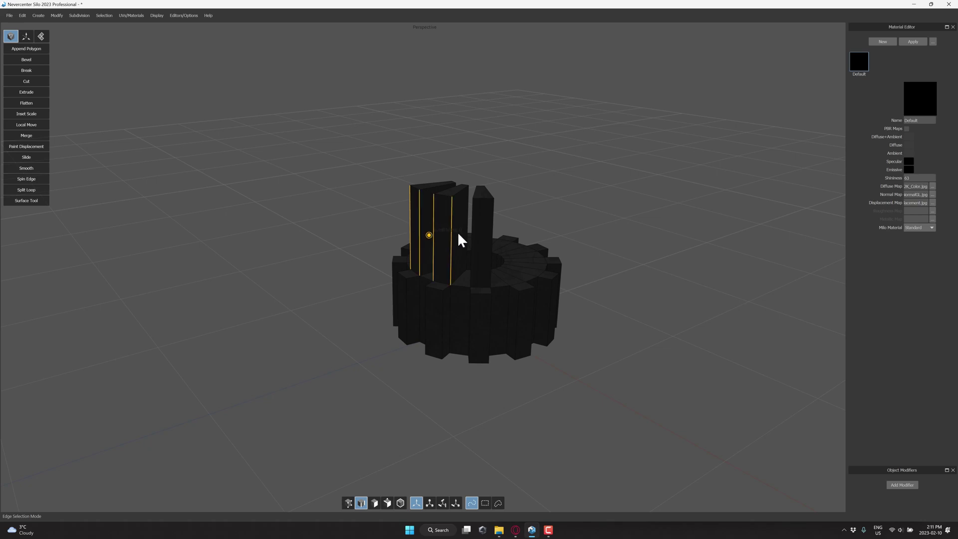
{"action": "left_click", "coordinate": [467, 226]}
{"action": "left_click", "coordinate": [411, 221]}
{"action": "left_click_drag", "start_coordinate": [412, 220], "coordinate": [491, 246]}
{"action": "left_click", "coordinate": [29, 189]}
{"action": "left_click", "coordinate": [29, 156]}
{"action": "mouse_move", "coordinate": [449, 236]}
{"action": "left_mouse_down"}
{"action": "mouse_move", "coordinate": [473, 224]}
{"action": "mouse_move", "coordinate": [432, 197]}
{"action": "left_mouse_up"}
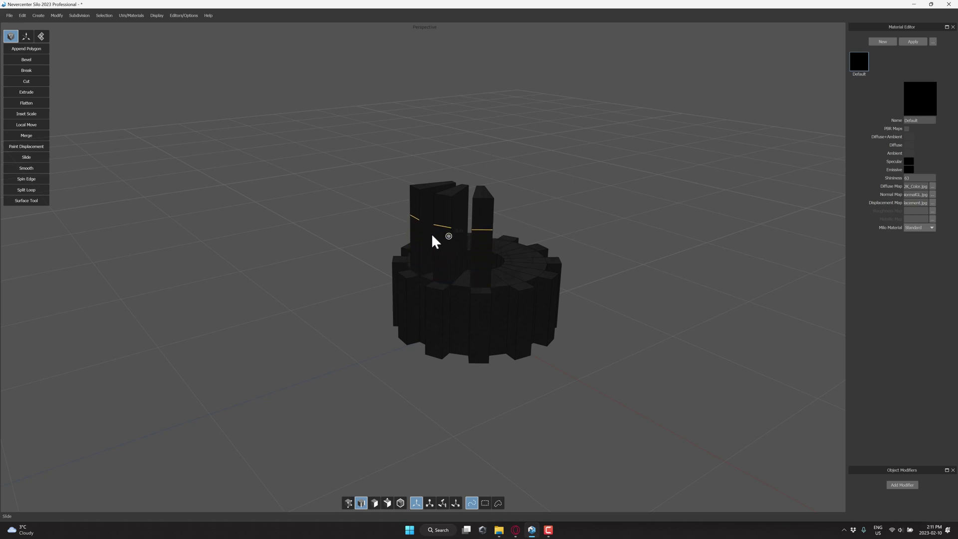
Step: Extrude the three upper pillar faces outward so the pillar tops jut sideways
{"action": "left_click", "coordinate": [375, 503]}
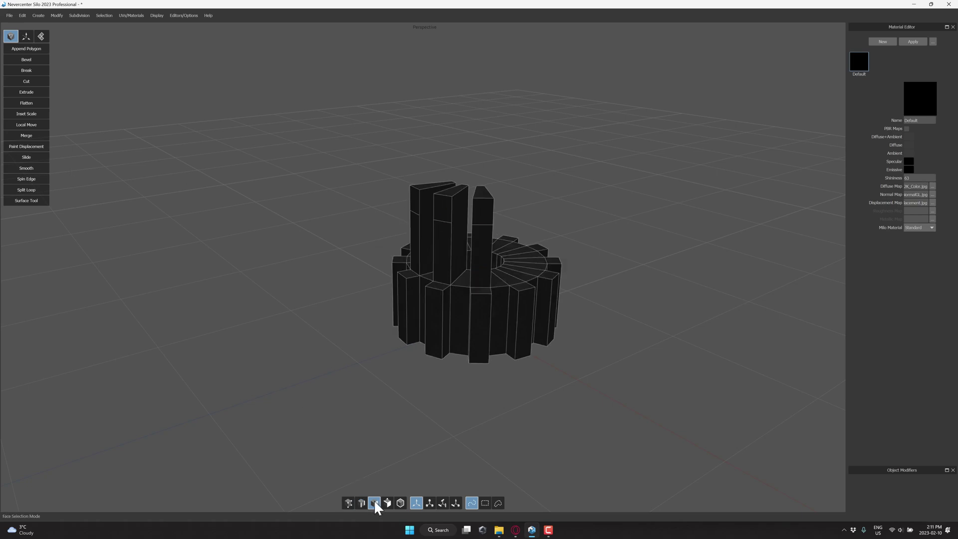
{"action": "left_click", "coordinate": [412, 202]}
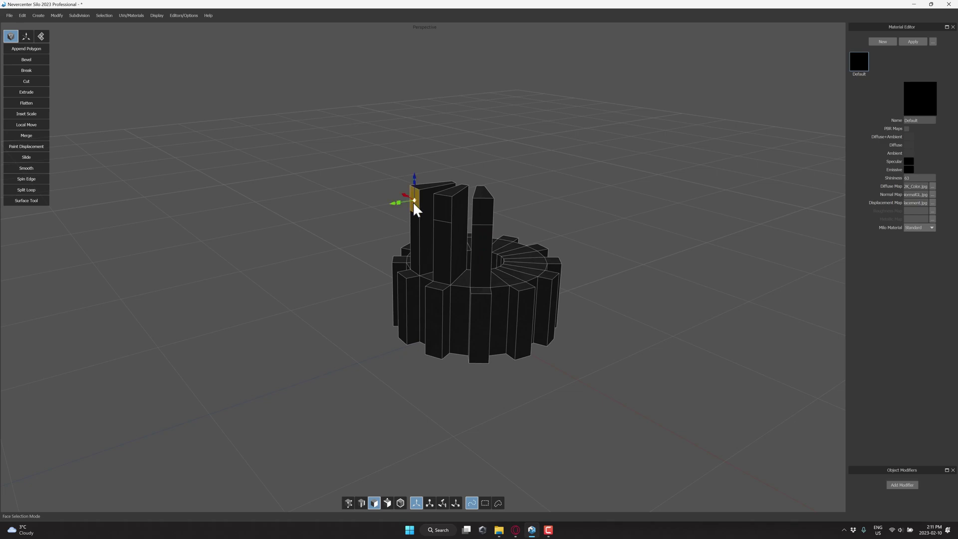
{"action": "left_click", "coordinate": [441, 205], "text": "shift"}
{"action": "left_click", "coordinate": [475, 209], "text": "shift"}
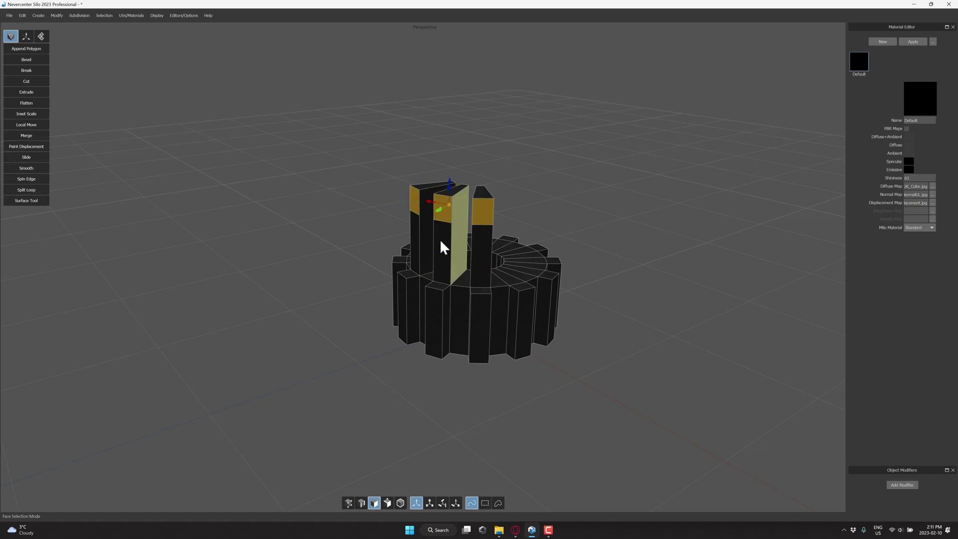
{"action": "left_click", "coordinate": [33, 95]}
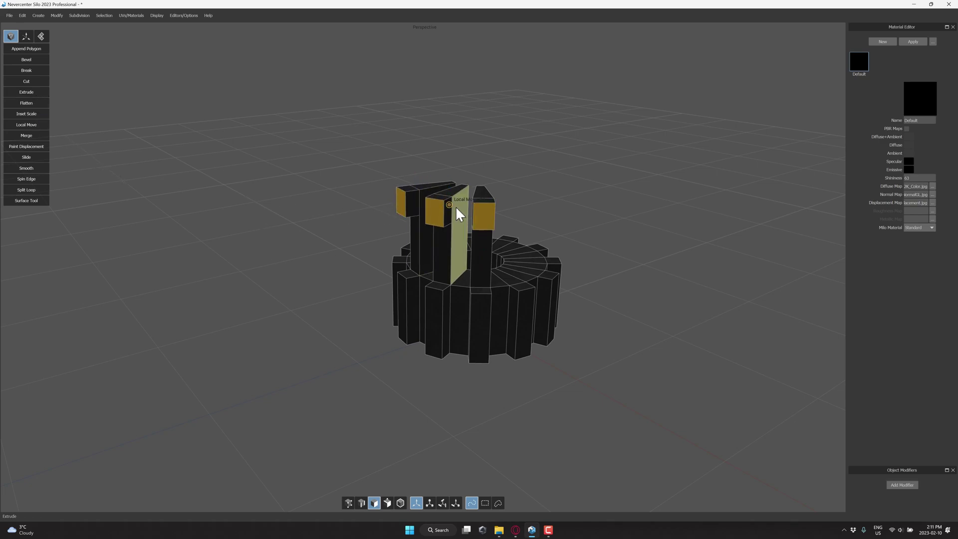
{"action": "mouse_move", "coordinate": [450, 203]}
{"action": "left_mouse_down"}
{"action": "mouse_move", "coordinate": [508, 126]}
{"action": "mouse_move", "coordinate": [531, 245]}
{"action": "left_mouse_up"}
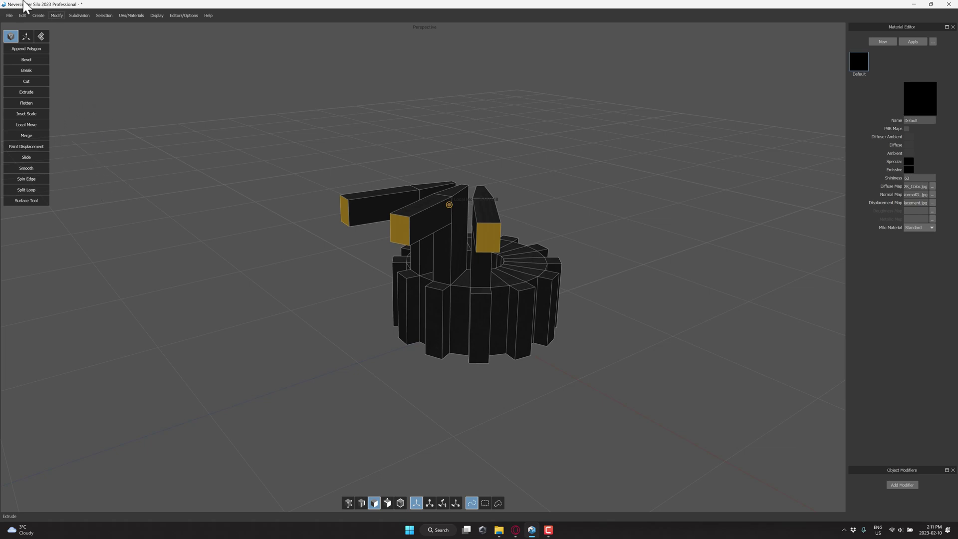
Step: Open the hover-bike file Inet.FBX.fbx, answering the save prompt for the gear scene
{"action": "left_click", "coordinate": [9, 15]}
{"action": "left_click", "coordinate": [23, 29]}
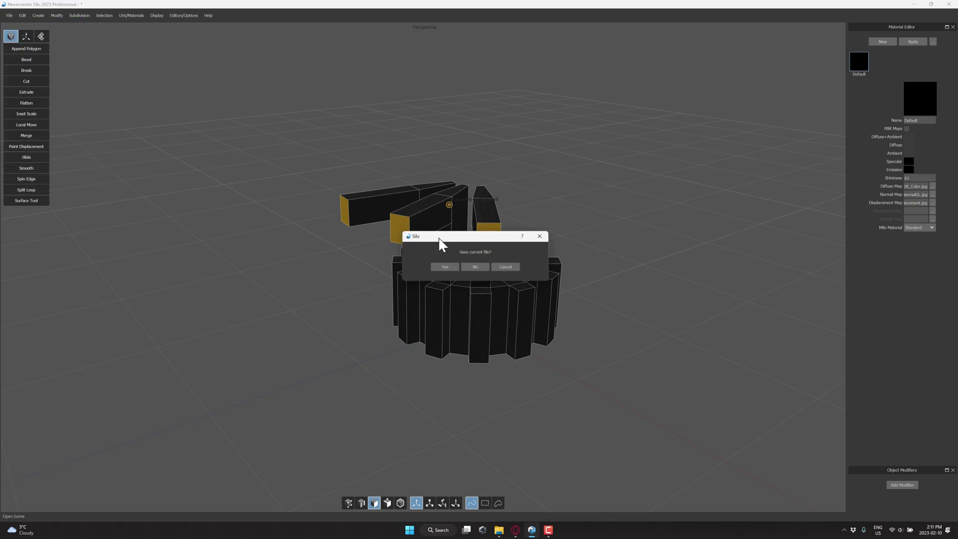
{"action": "left_click", "coordinate": [482, 265]}
{"action": "double_click", "coordinate": [94, 76]}
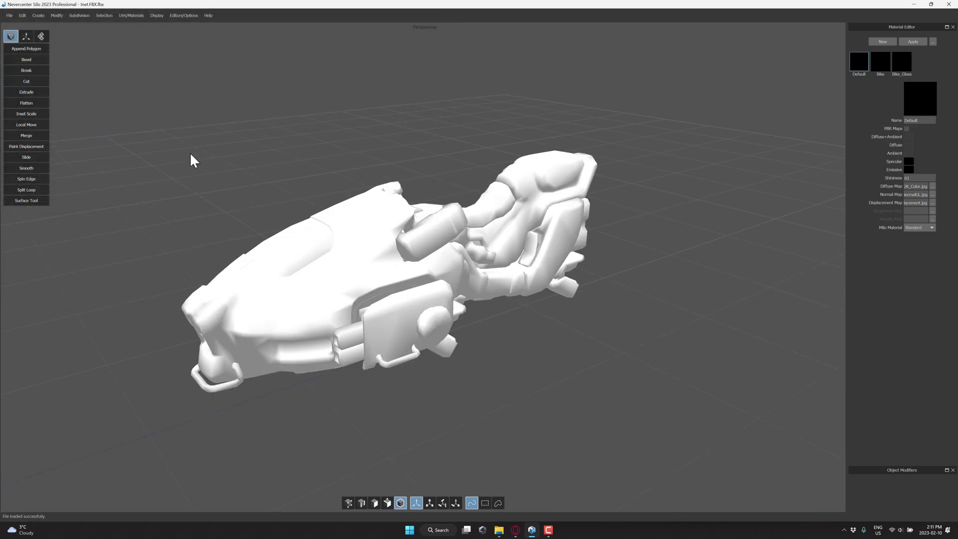
Step: Draw a test quad on the bike with the Surface Tool, then select and delete it
{"action": "left_click", "coordinate": [28, 201]}
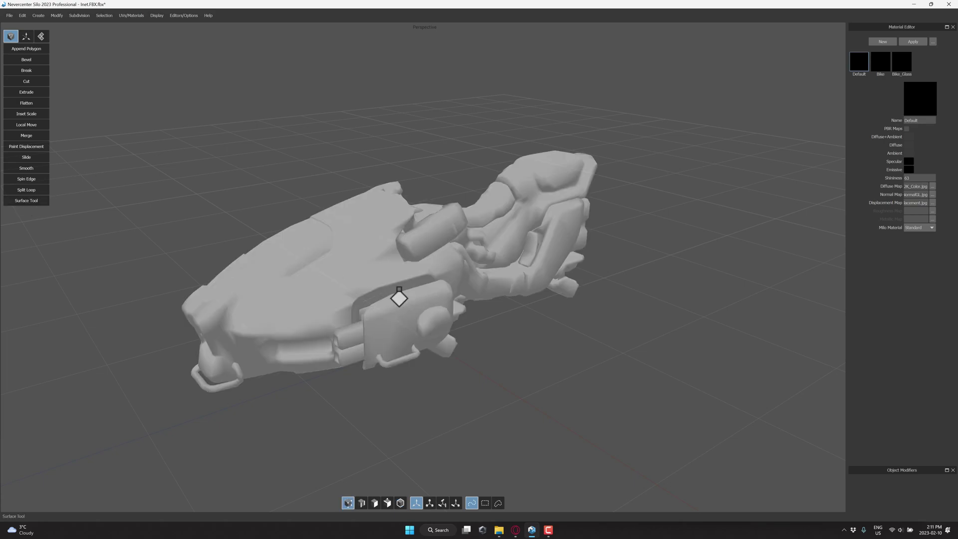
{"action": "left_click", "coordinate": [379, 263]}
{"action": "left_click", "coordinate": [331, 290]}
{"action": "left_click", "coordinate": [328, 264]}
{"action": "key", "text": "Return"}
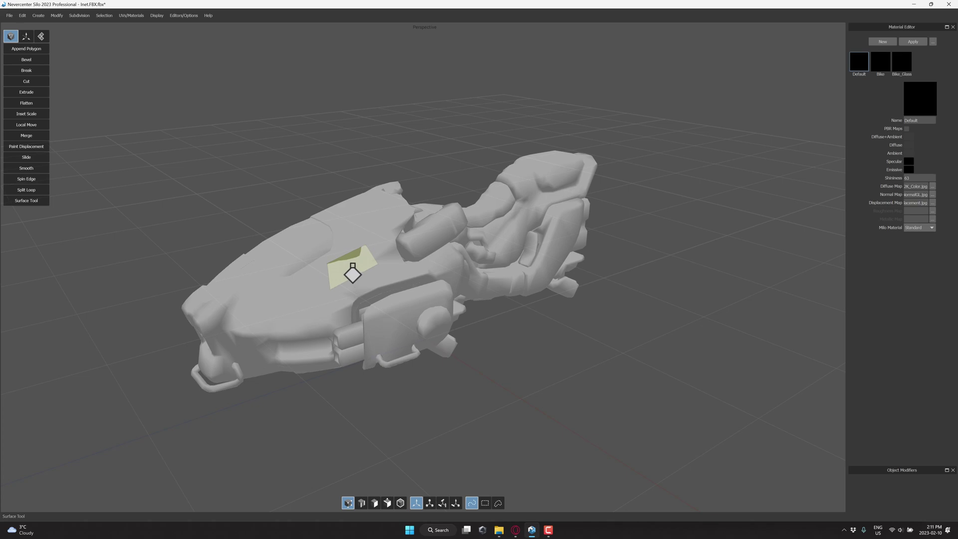
{"action": "key", "text": "o"}
{"action": "left_click", "coordinate": [357, 268]}
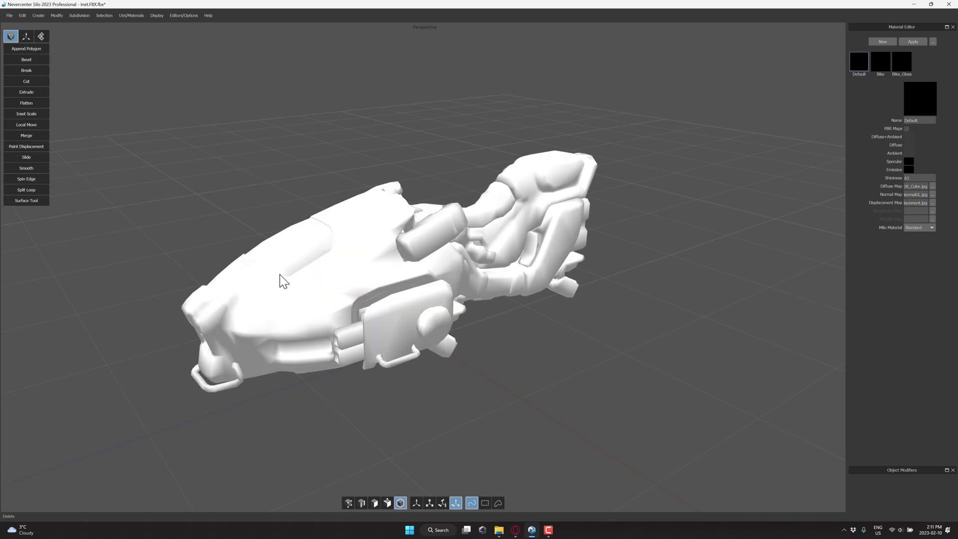
Step: With the Draw Topology Tool, outline a patch on the bike's front body with two horizontal strokes
{"action": "left_click", "coordinate": [39, 15]}
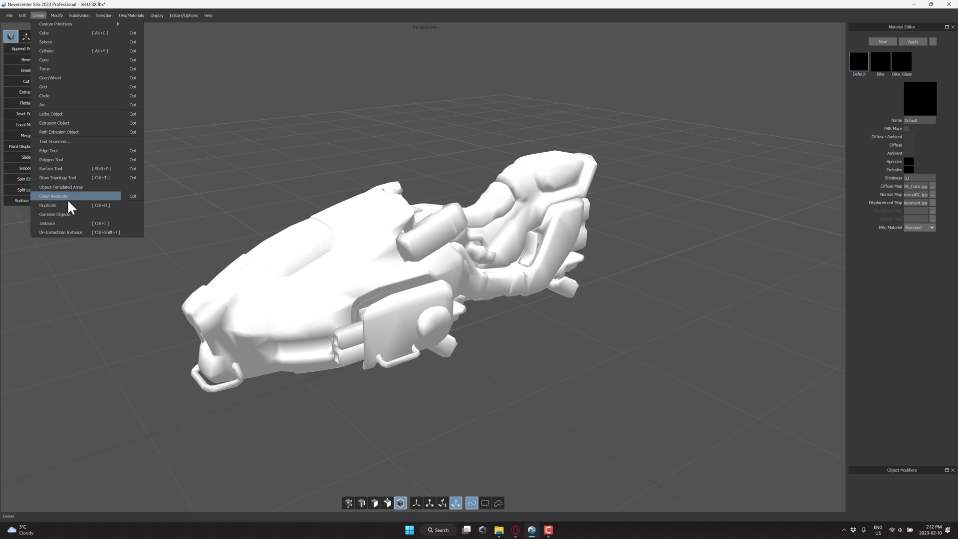
{"action": "left_click", "coordinate": [65, 177]}
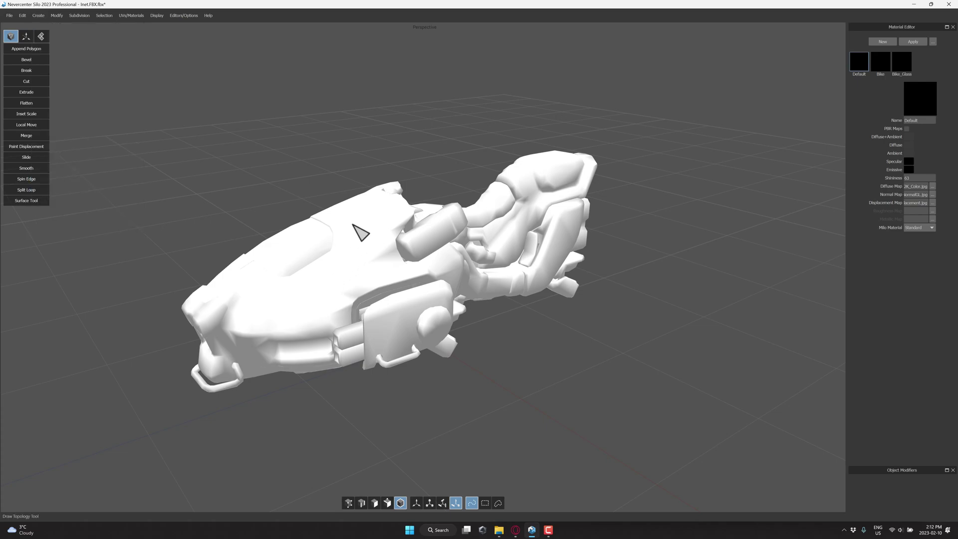
{"action": "mouse_move", "coordinate": [355, 213]}
{"action": "left_mouse_down"}
{"action": "mouse_move", "coordinate": [378, 281]}
{"action": "mouse_move", "coordinate": [353, 307]}
{"action": "mouse_move", "coordinate": [244, 290]}
{"action": "mouse_move", "coordinate": [354, 216]}
{"action": "left_mouse_up"}
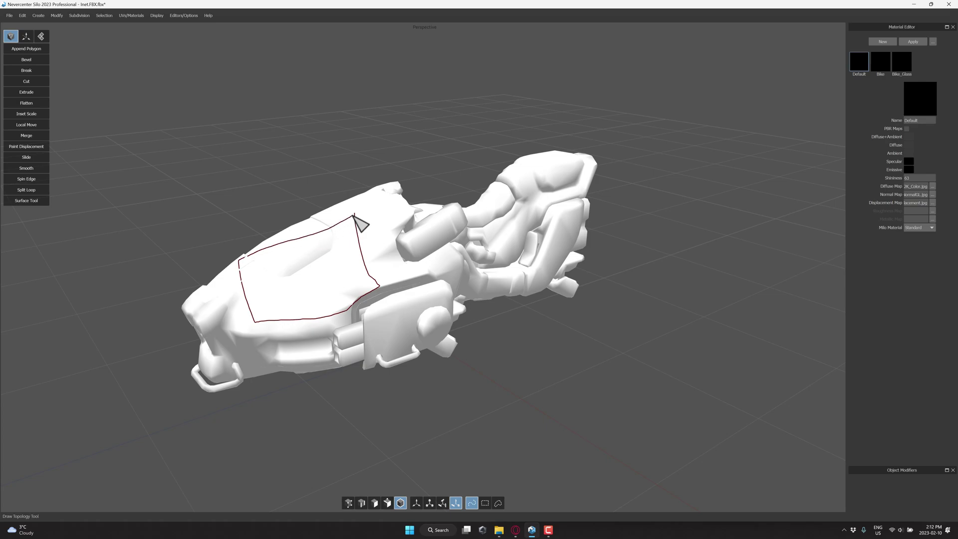
{"action": "left_click_drag", "start_coordinate": [241, 285], "coordinate": [368, 254]}
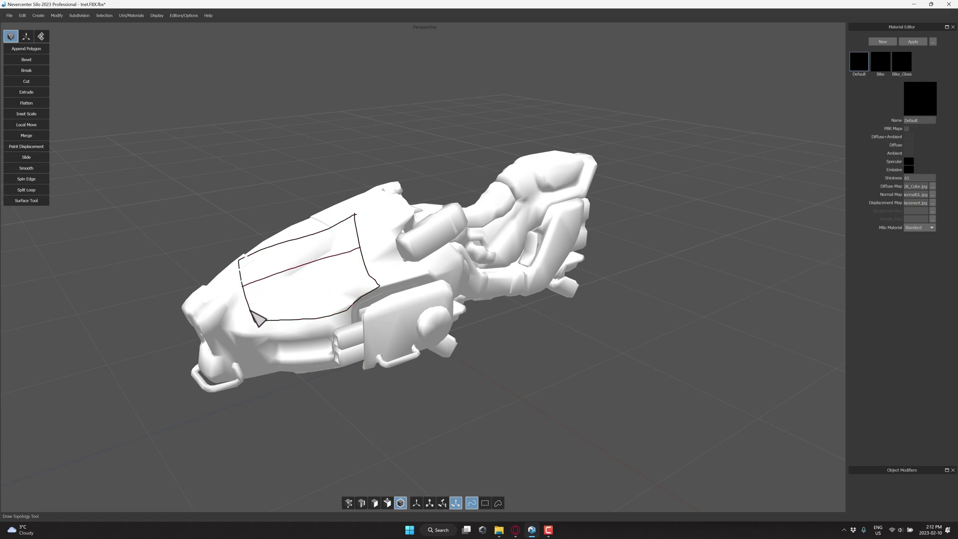
{"action": "left_click_drag", "start_coordinate": [258, 318], "coordinate": [378, 282]}
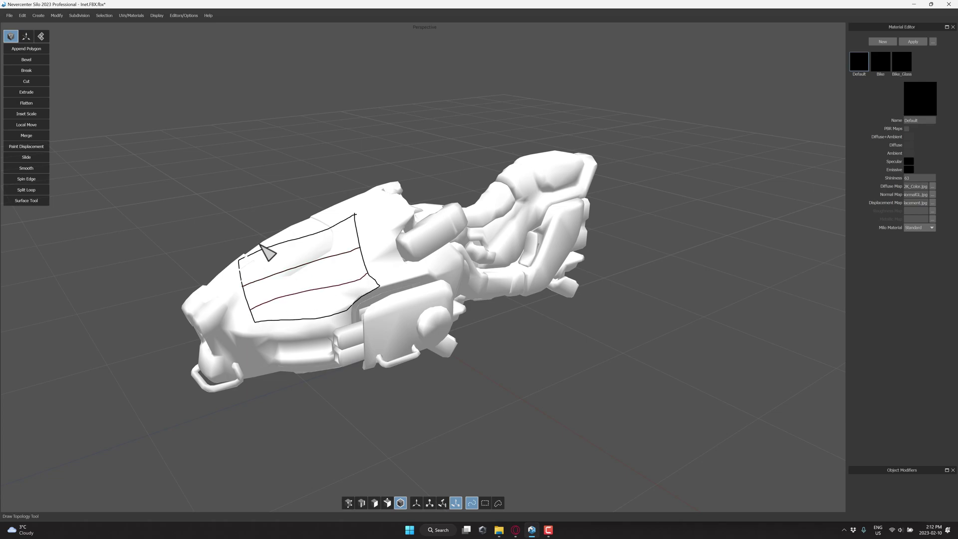
Step: Add four vertical strokes, turn the grid into faces, and move the patch below the bike
{"action": "left_click_drag", "start_coordinate": [262, 246], "coordinate": [289, 320]}
{"action": "left_click_drag", "start_coordinate": [287, 242], "coordinate": [318, 322]}
{"action": "left_click_drag", "start_coordinate": [315, 234], "coordinate": [334, 310]}
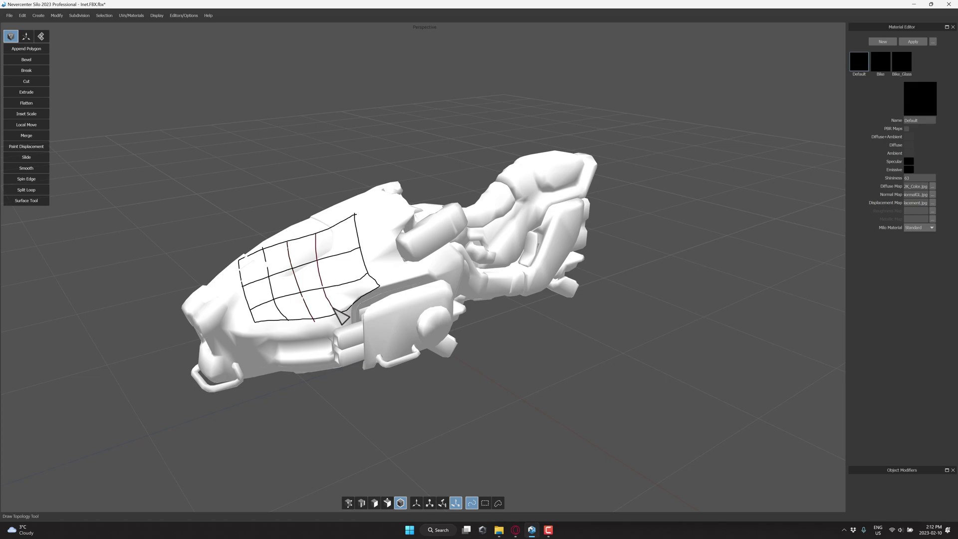
{"action": "left_click_drag", "start_coordinate": [339, 225], "coordinate": [354, 300]}
{"action": "key", "text": "Return"}
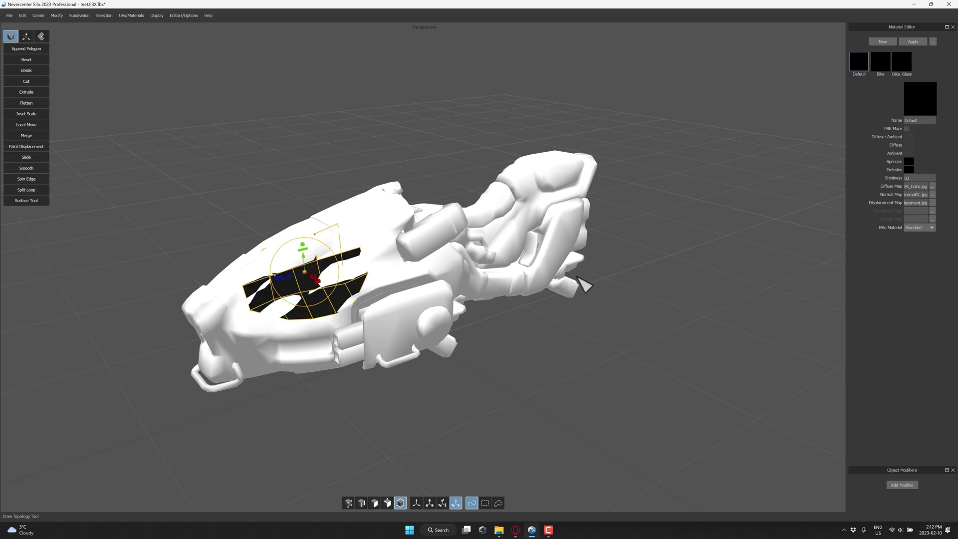
{"action": "left_click_drag", "start_coordinate": [315, 282], "coordinate": [506, 391]}
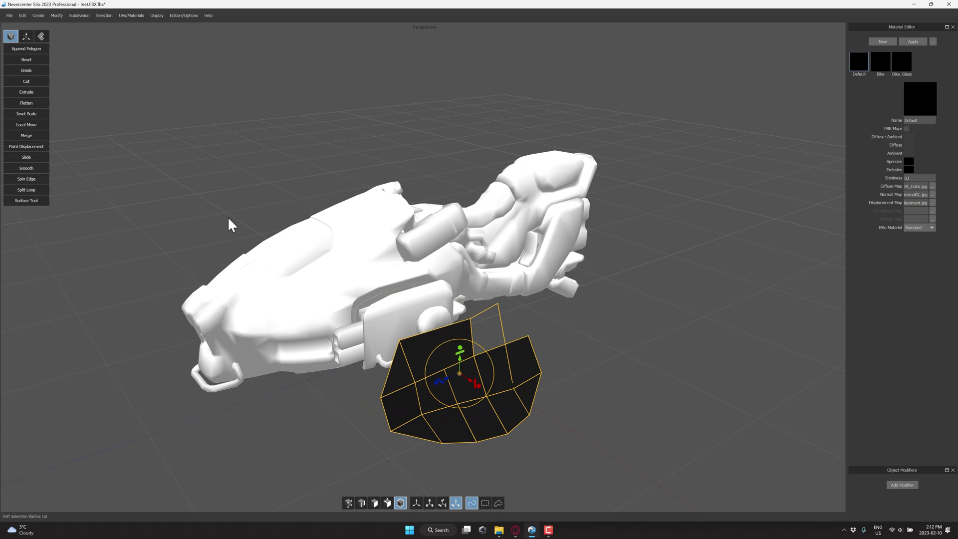
Step: Browse the snapping and UV tool tabs, return to polygon tools, then switch to the Silo web page
{"action": "left_click", "coordinate": [27, 38]}
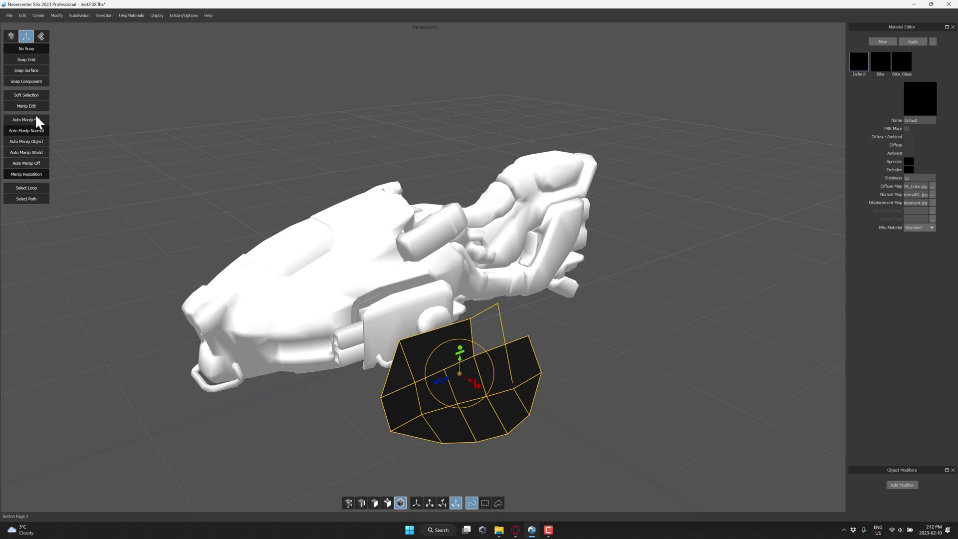
{"action": "left_click", "coordinate": [42, 38]}
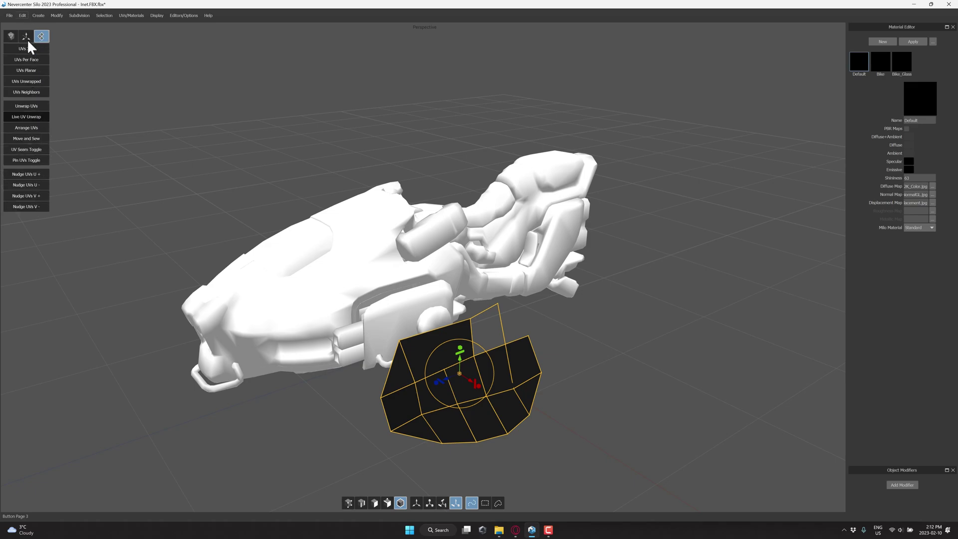
{"action": "left_click", "coordinate": [12, 37]}
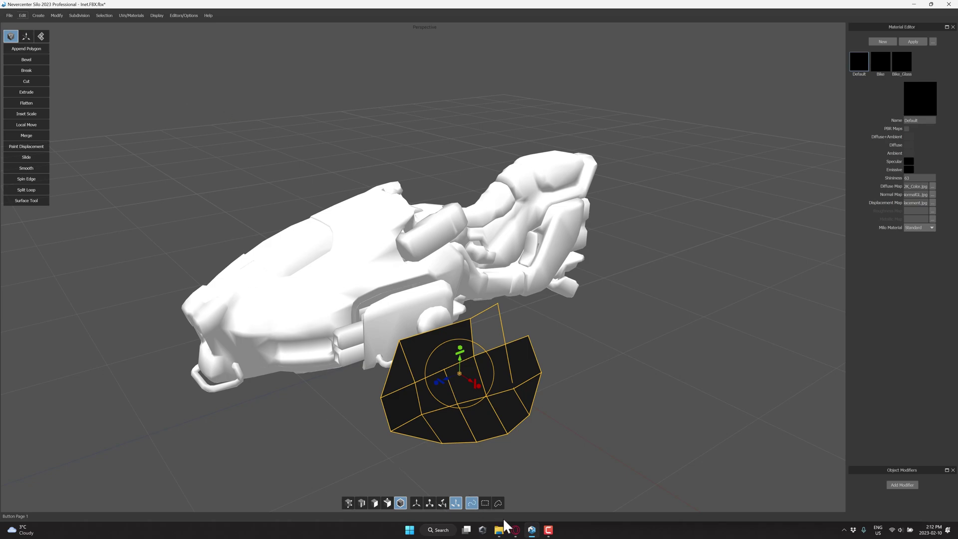
{"action": "left_click", "coordinate": [515, 531]}
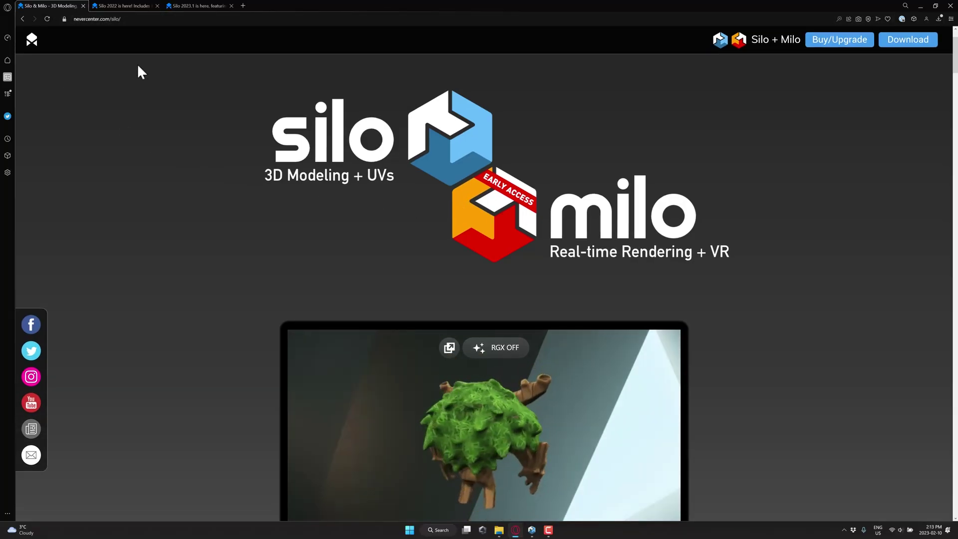
Step: View the Silo 2023 checkout price full screen, then return to Silo's File menu
{"action": "key", "text": "F11"}
{"action": "scroll", "coordinate": [483, 166], "scroll_direction": "down", "scroll_amount": 1}
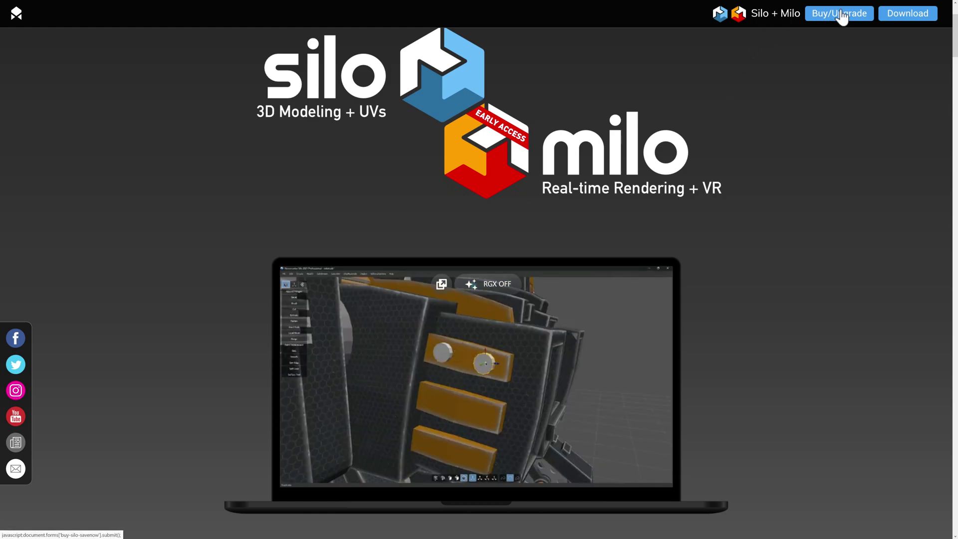
{"action": "left_click", "coordinate": [839, 15]}
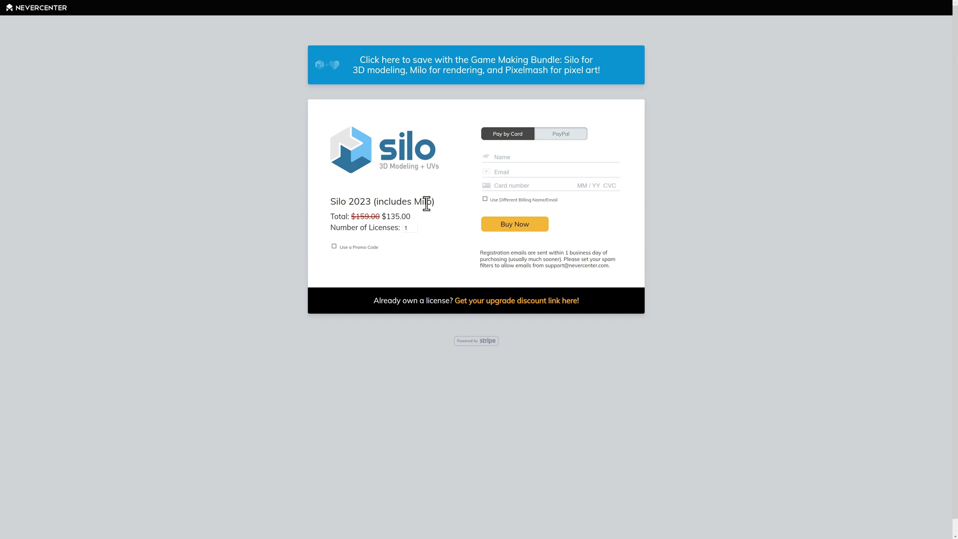
{"action": "key", "text": "alt+Left"}
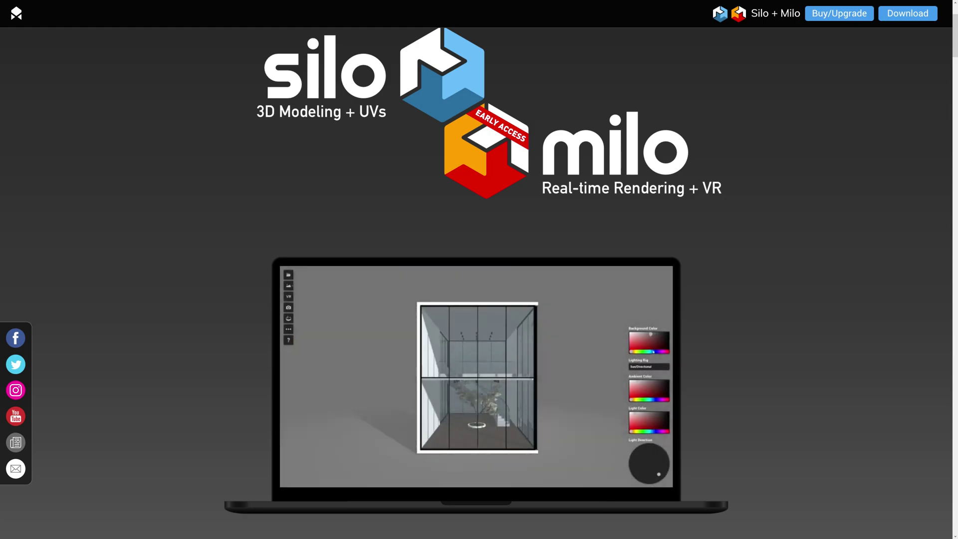
{"action": "key", "text": "alt+Tab"}
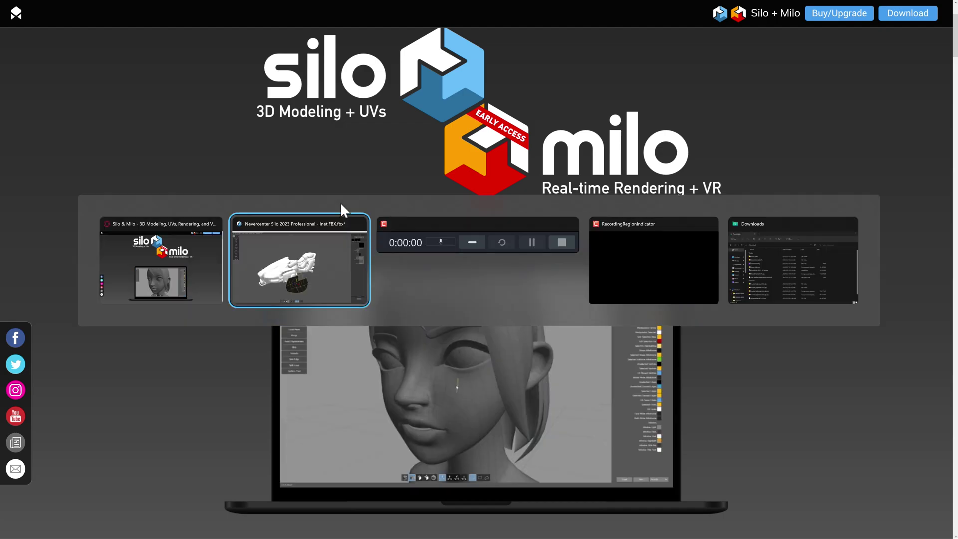
{"action": "left_click", "coordinate": [10, 15]}
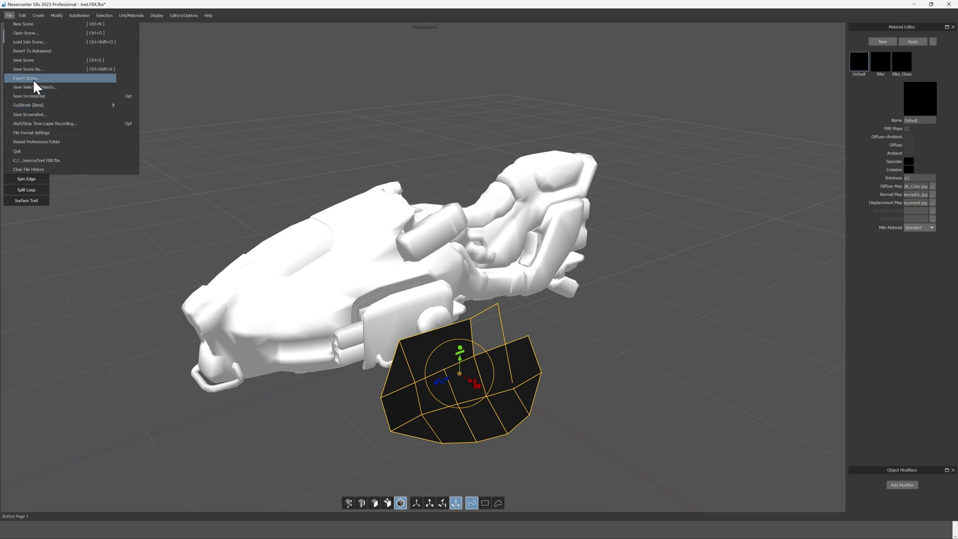
Step: Review the Export Scene format list, cancel without exporting, and return to the browser
{"action": "left_click", "coordinate": [29, 78]}
{"action": "left_click", "coordinate": [368, 247]}
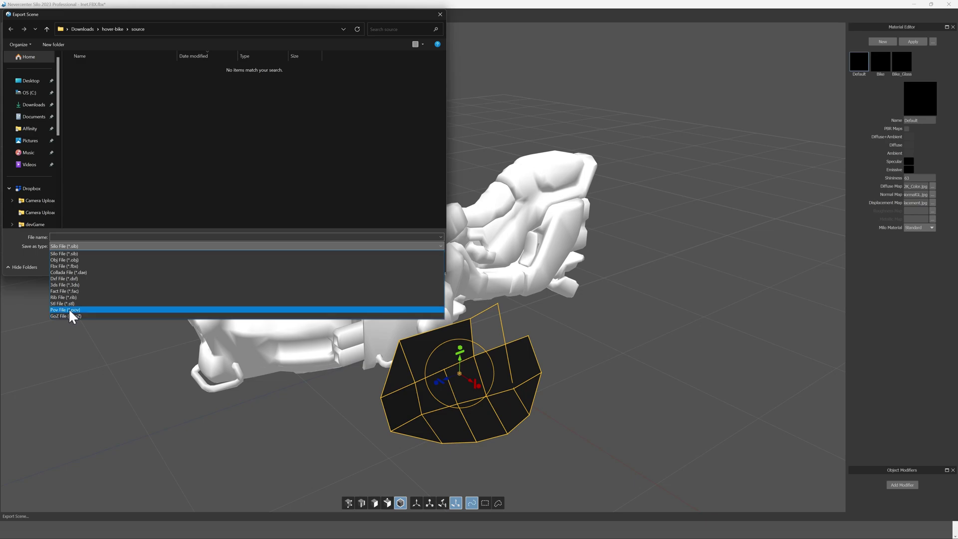
{"action": "left_click", "coordinate": [440, 16]}
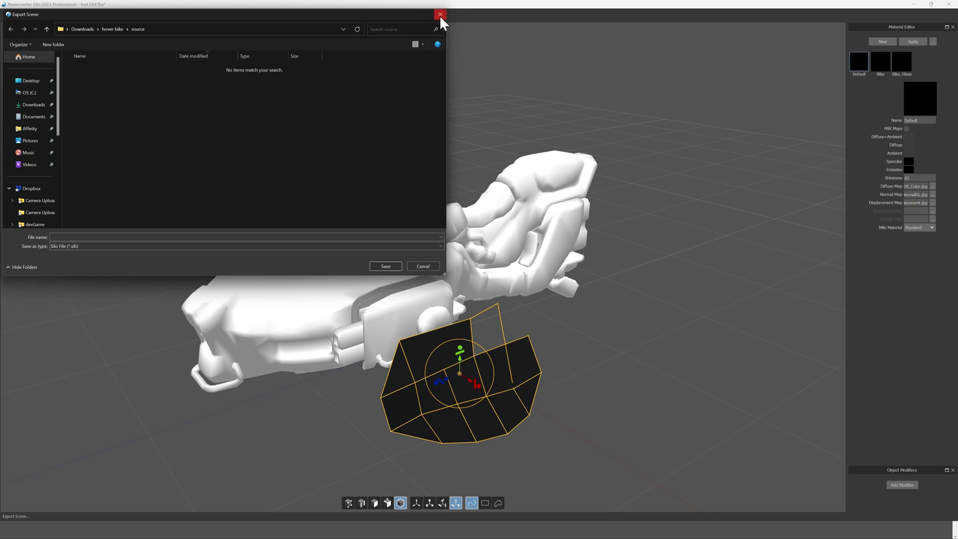
{"action": "left_click", "coordinate": [440, 15]}
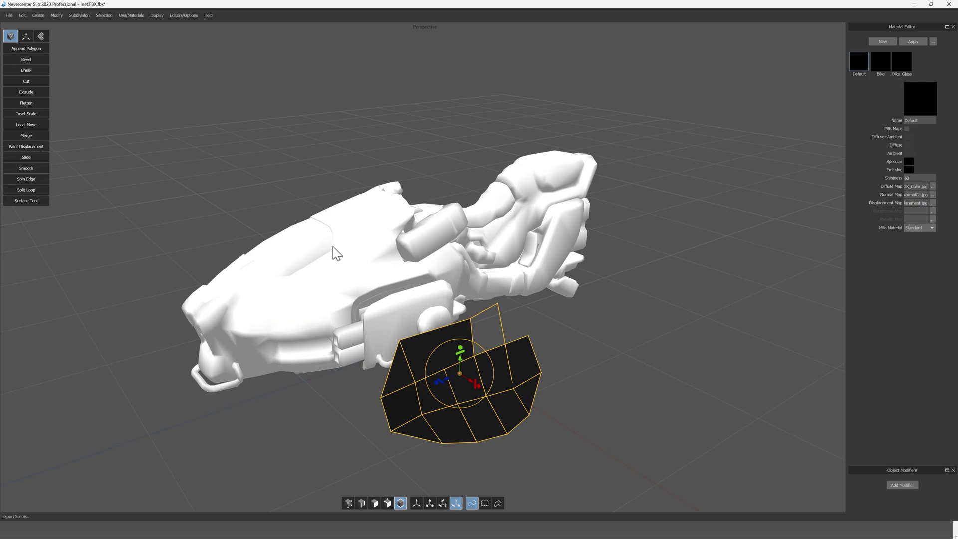
{"action": "key", "text": "alt+Tab"}
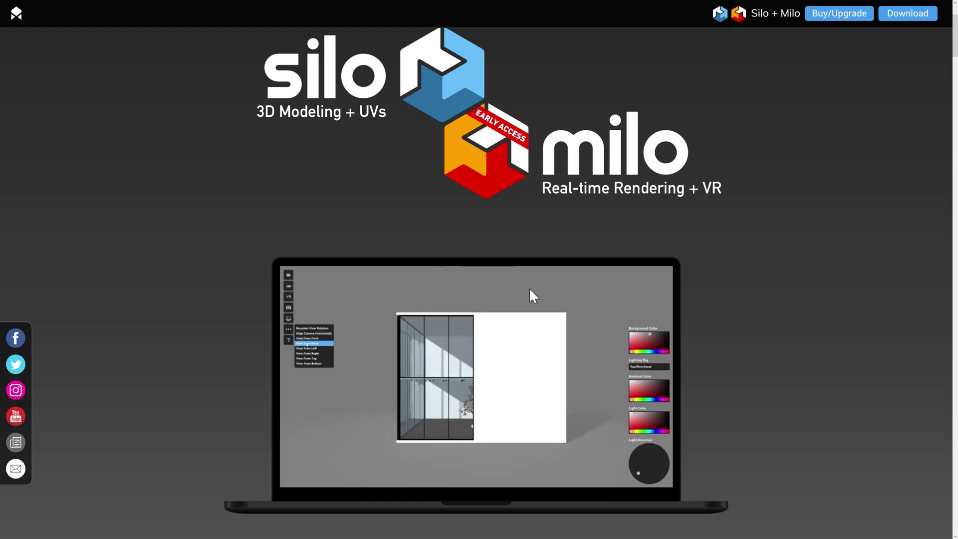
{"action": "scroll", "coordinate": [591, 253], "scroll_direction": "down", "scroll_amount": 3}
{"action": "scroll", "coordinate": [592, 253], "scroll_direction": "down", "scroll_amount": 3}
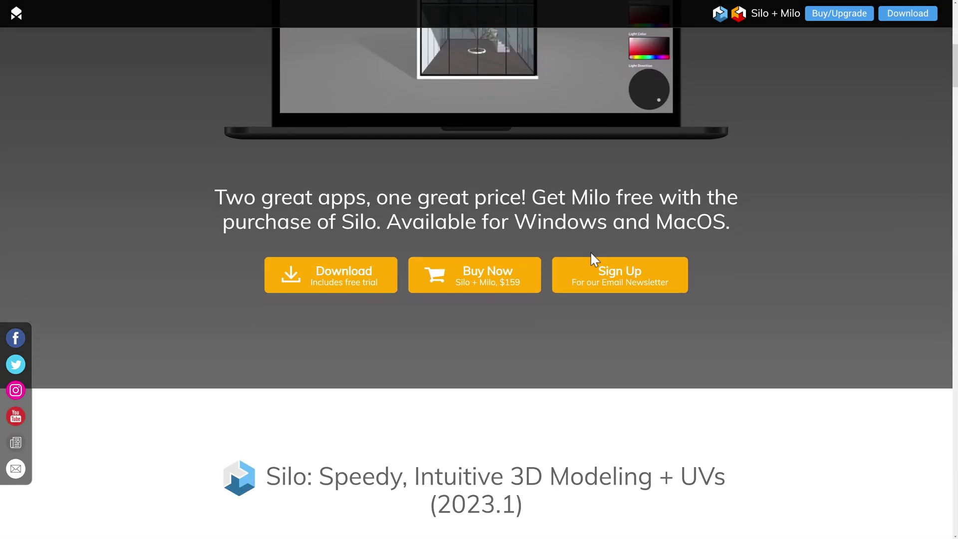
{"action": "scroll", "coordinate": [591, 253], "scroll_direction": "down", "scroll_amount": 2}
{"action": "scroll", "coordinate": [591, 253], "scroll_direction": "down", "scroll_amount": 1}
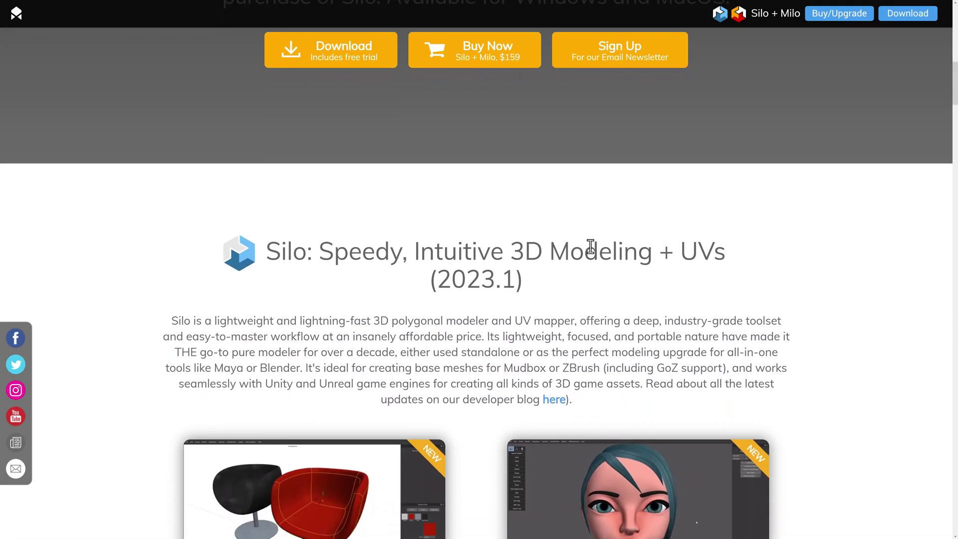
{"action": "scroll", "coordinate": [591, 252], "scroll_direction": "up", "scroll_amount": 2}
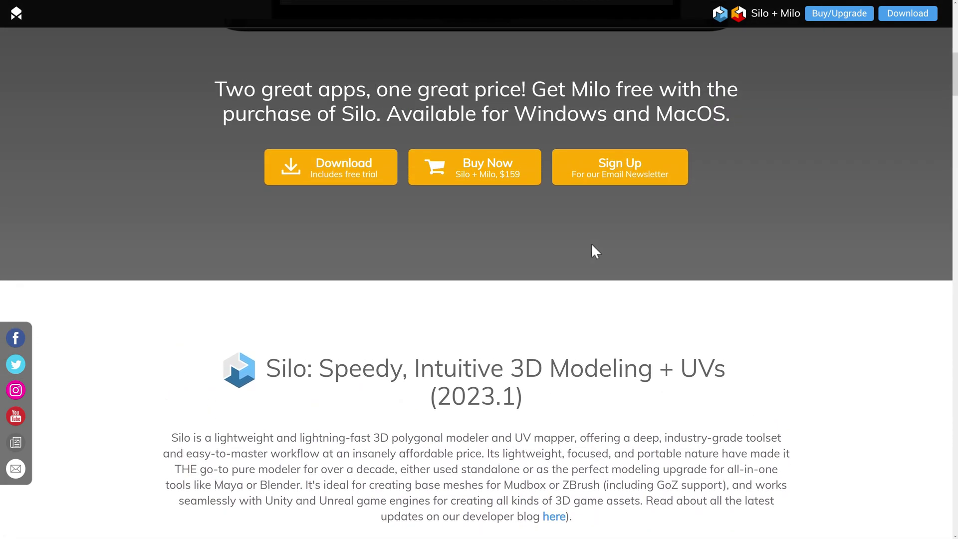
{"action": "scroll", "coordinate": [591, 253], "scroll_direction": "up", "scroll_amount": 1}
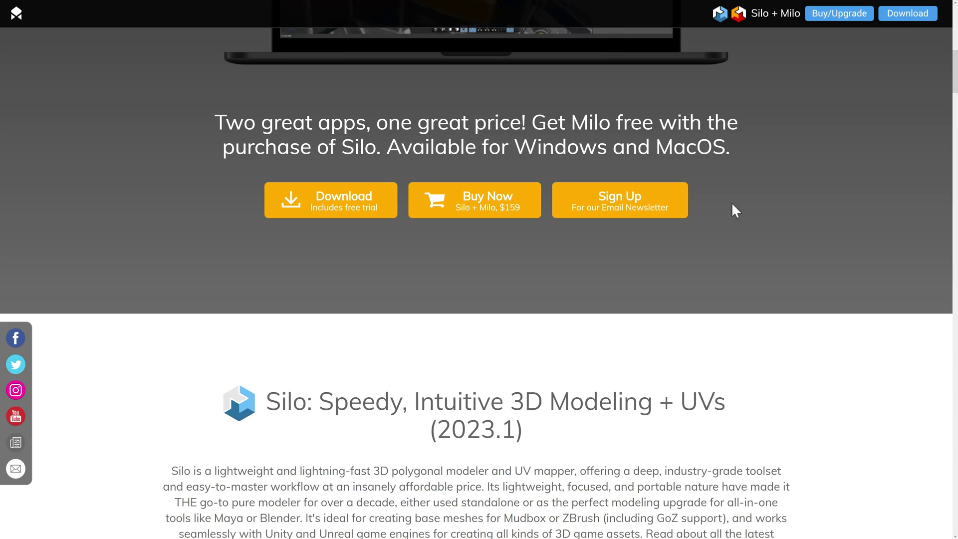
{"action": "scroll", "coordinate": [757, 241], "scroll_direction": "down", "scroll_amount": 1}
{"action": "scroll", "coordinate": [758, 247], "scroll_direction": "down", "scroll_amount": 3}
{"action": "scroll", "coordinate": [759, 248], "scroll_direction": "down", "scroll_amount": 1}
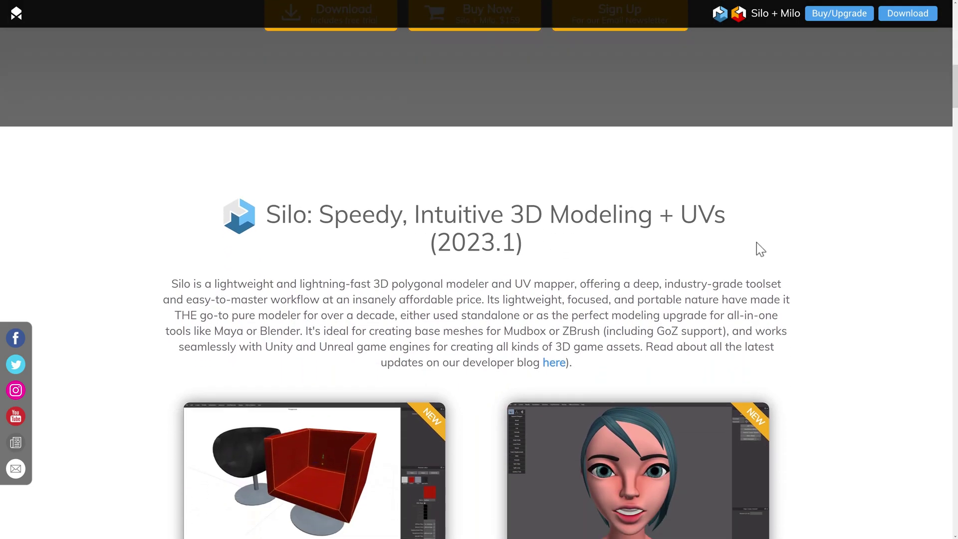
{"action": "scroll", "coordinate": [758, 248], "scroll_direction": "down", "scroll_amount": 1}
{"action": "scroll", "coordinate": [758, 247], "scroll_direction": "down", "scroll_amount": 2}
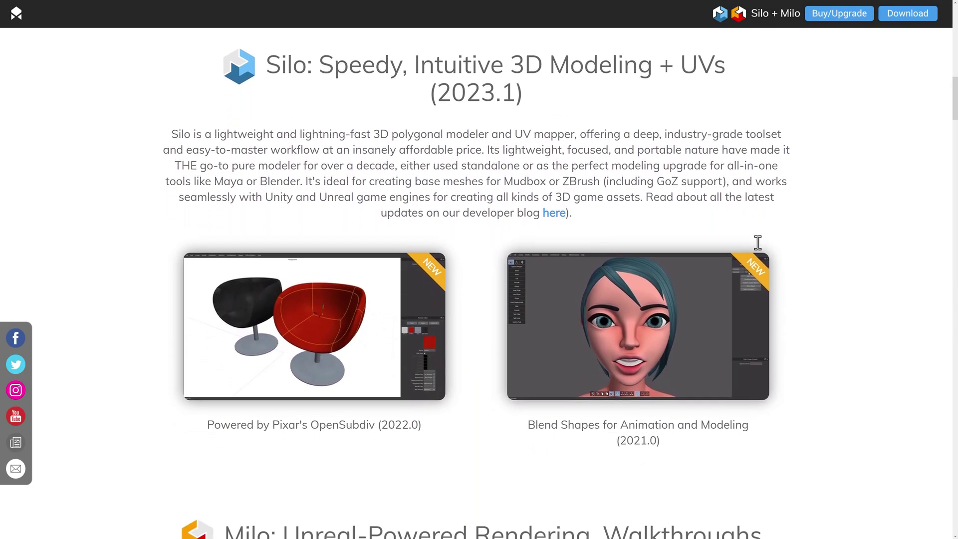
{"action": "scroll", "coordinate": [759, 248], "scroll_direction": "down", "scroll_amount": 2}
{"action": "scroll", "coordinate": [757, 243], "scroll_direction": "down", "scroll_amount": 2}
{"action": "scroll", "coordinate": [757, 243], "scroll_direction": "down", "scroll_amount": 2}
{"action": "scroll", "coordinate": [757, 242], "scroll_direction": "down", "scroll_amount": 1}
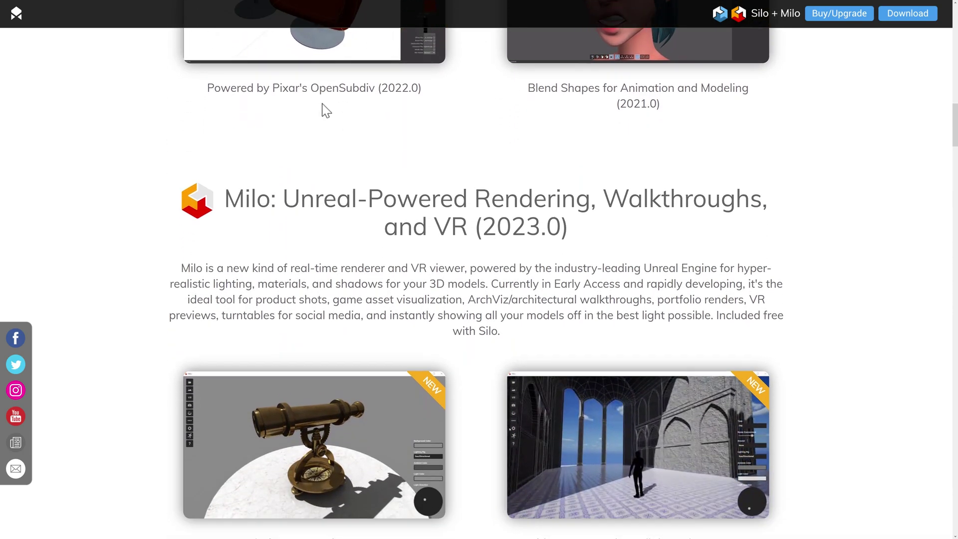
{"action": "scroll", "coordinate": [332, 112], "scroll_direction": "down", "scroll_amount": 2}
{"action": "scroll", "coordinate": [410, 132], "scroll_direction": "down", "scroll_amount": 3}
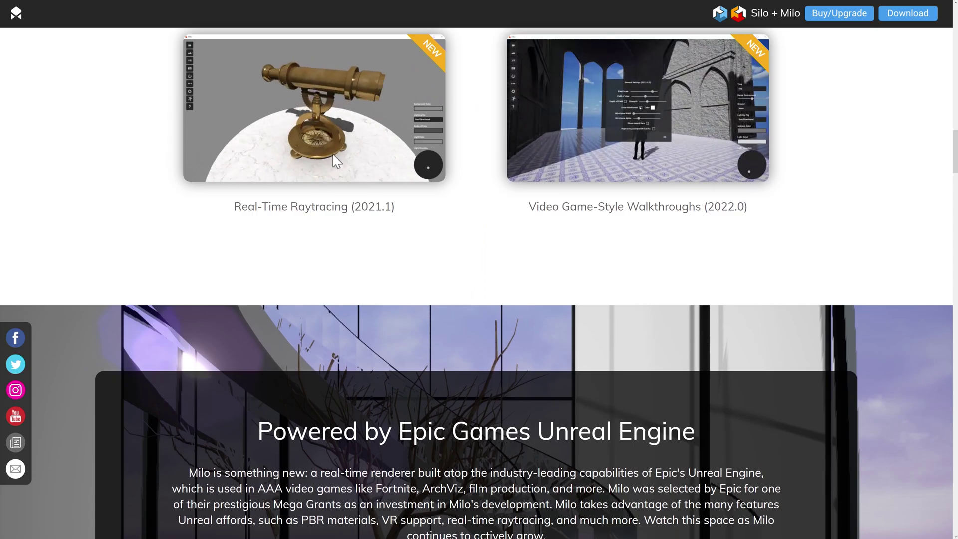
{"action": "scroll", "coordinate": [395, 161], "scroll_direction": "up", "scroll_amount": 2}
{"action": "scroll", "coordinate": [451, 183], "scroll_direction": "up", "scroll_amount": 3}
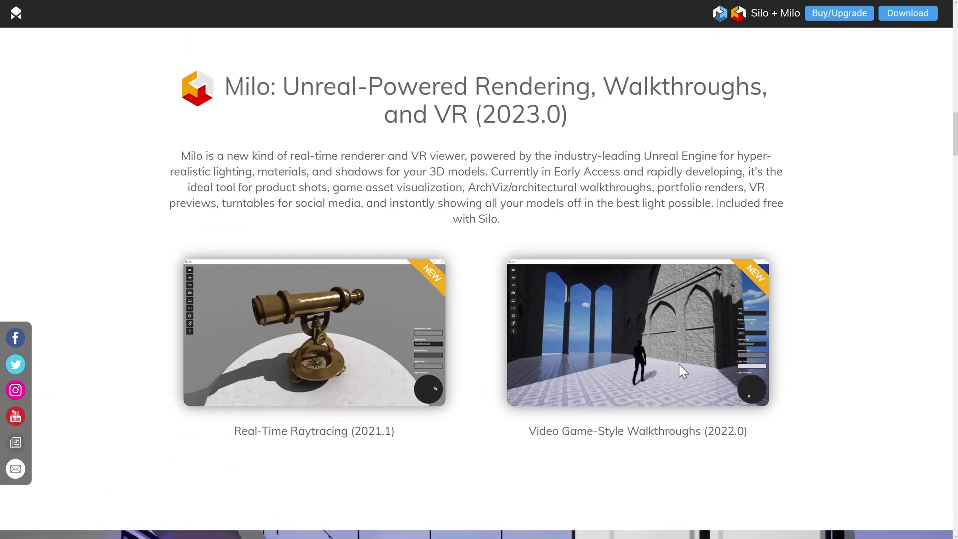
{"action": "scroll", "coordinate": [633, 315], "scroll_direction": "down", "scroll_amount": 2}
{"action": "scroll", "coordinate": [599, 284], "scroll_direction": "down", "scroll_amount": 3}
{"action": "scroll", "coordinate": [539, 236], "scroll_direction": "down", "scroll_amount": 4}
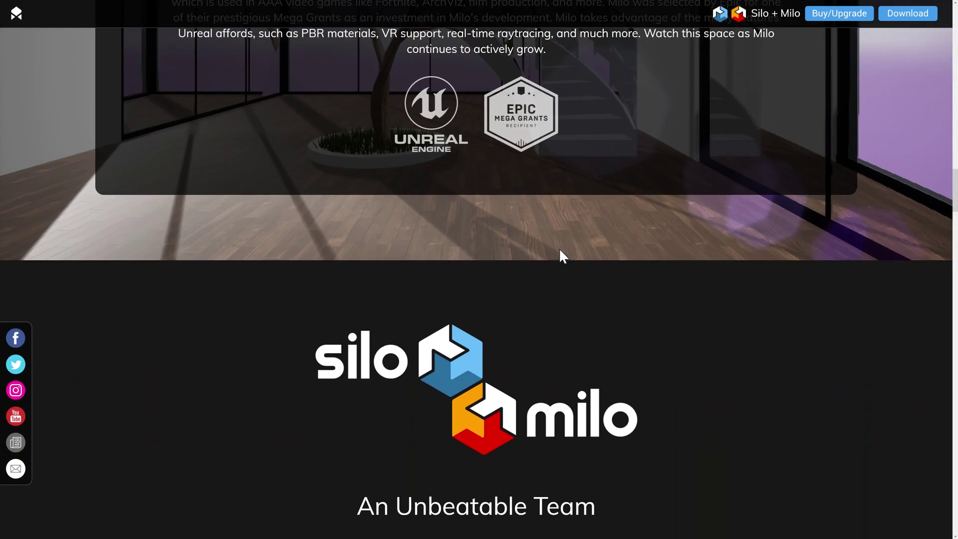
{"action": "scroll", "coordinate": [489, 225], "scroll_direction": "down", "scroll_amount": 3}
{"action": "scroll", "coordinate": [490, 227], "scroll_direction": "down", "scroll_amount": 2}
{"action": "scroll", "coordinate": [490, 227], "scroll_direction": "down", "scroll_amount": 1}
{"action": "scroll", "coordinate": [491, 227], "scroll_direction": "down", "scroll_amount": 2}
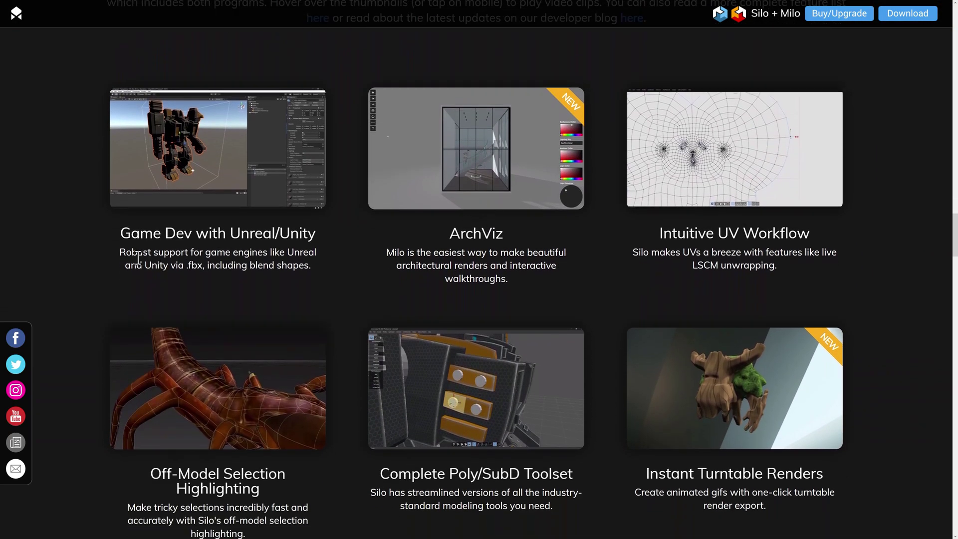
Step: Highlight and then deselect the Game Dev description on the Silo + Milo page
{"action": "left_click_drag", "start_coordinate": [156, 264], "coordinate": [241, 264]}
{"action": "left_click", "coordinate": [275, 266]}
{"action": "scroll", "coordinate": [269, 269], "scroll_direction": "down", "scroll_amount": 2}
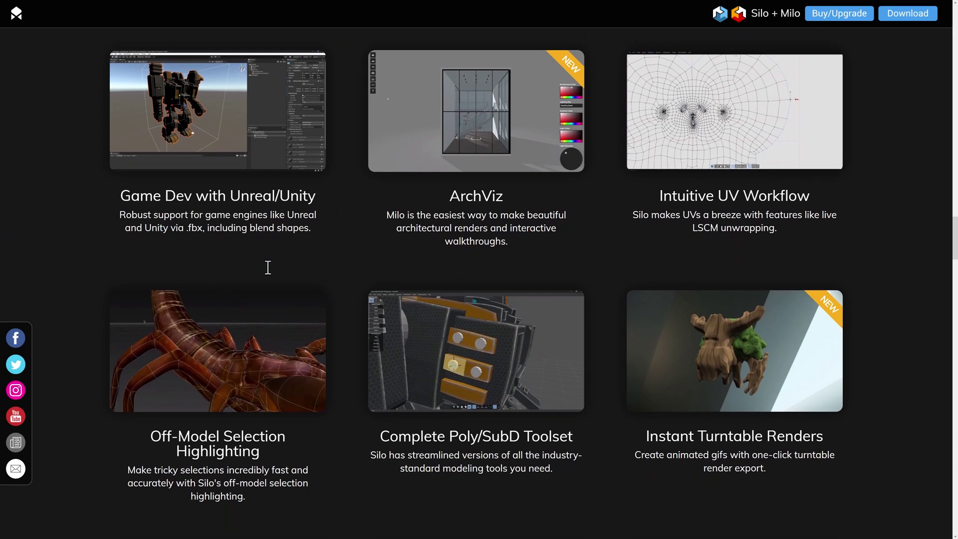
{"action": "scroll", "coordinate": [266, 265], "scroll_direction": "down", "scroll_amount": 1}
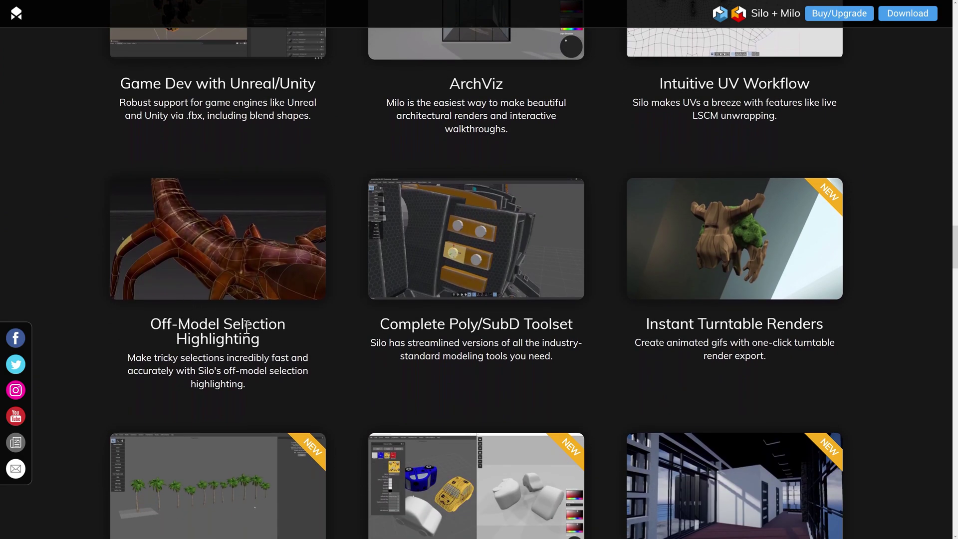
{"action": "scroll", "coordinate": [425, 301], "scroll_direction": "up", "scroll_amount": 1}
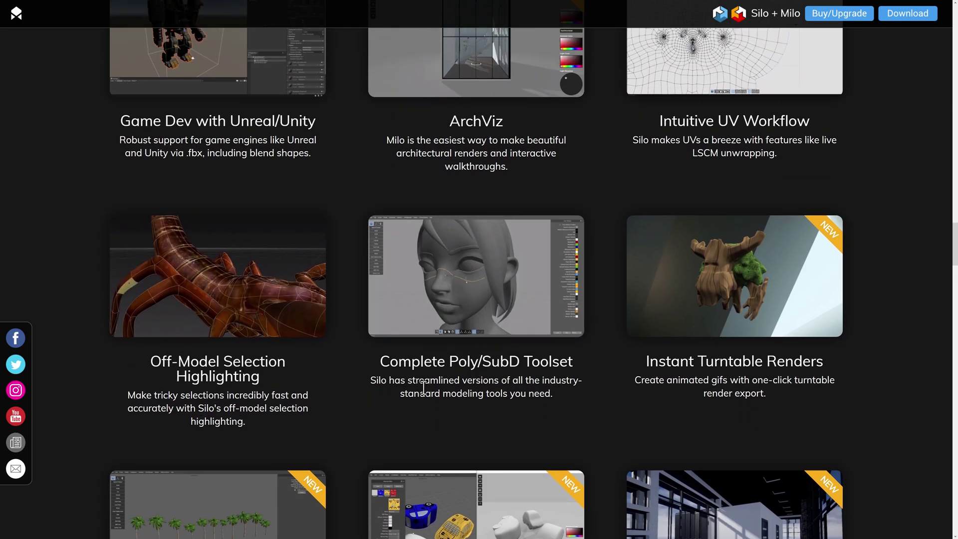
{"action": "mouse_move", "coordinate": [477, 239]}
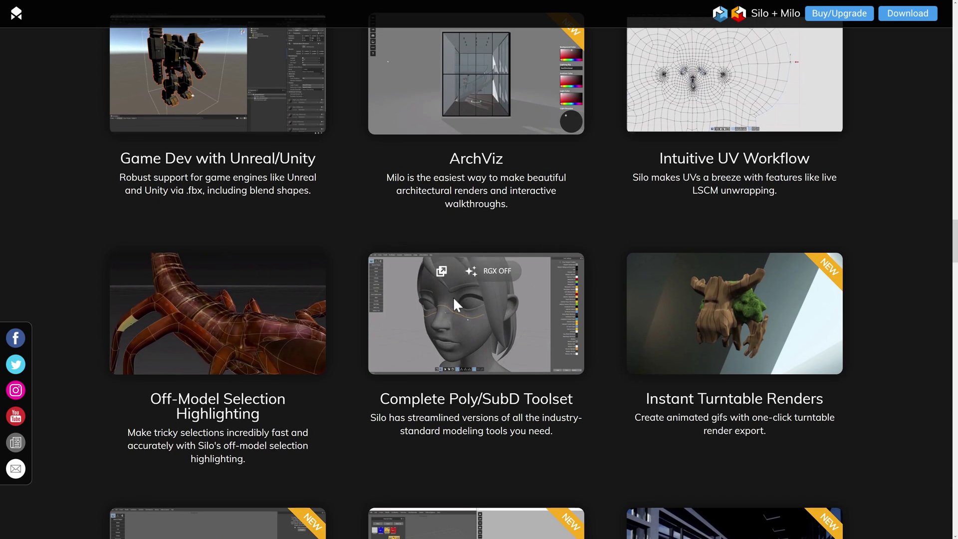
{"action": "scroll", "coordinate": [715, 138], "scroll_direction": "up", "scroll_amount": 1}
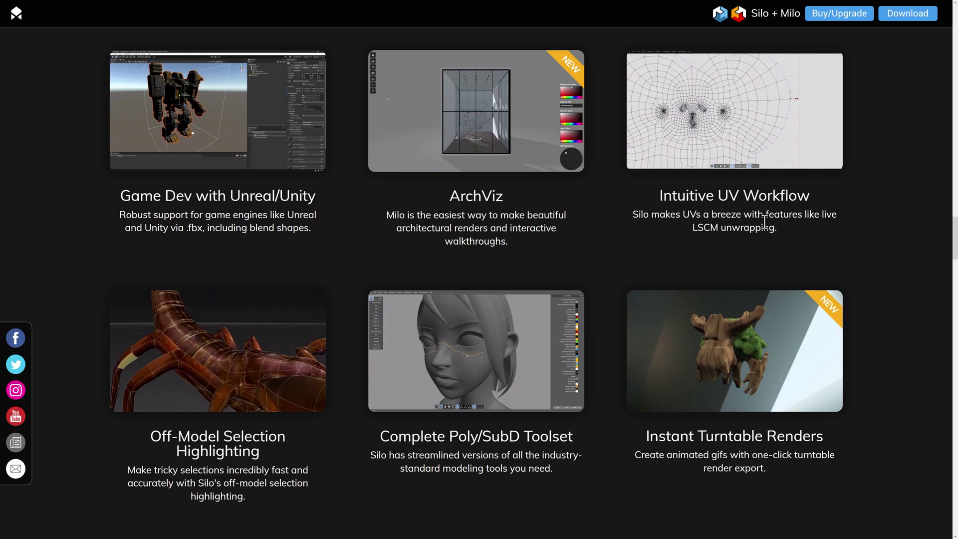
{"action": "scroll", "coordinate": [756, 221], "scroll_direction": "down", "scroll_amount": 3}
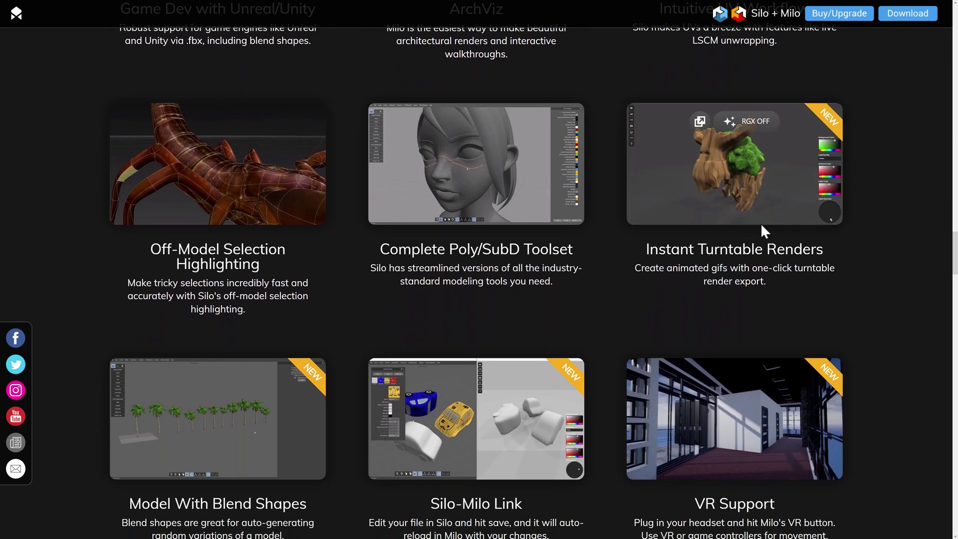
{"action": "scroll", "coordinate": [755, 184], "scroll_direction": "down", "scroll_amount": 1}
{"action": "scroll", "coordinate": [743, 157], "scroll_direction": "down", "scroll_amount": 1}
{"action": "scroll", "coordinate": [740, 148], "scroll_direction": "down", "scroll_amount": 4}
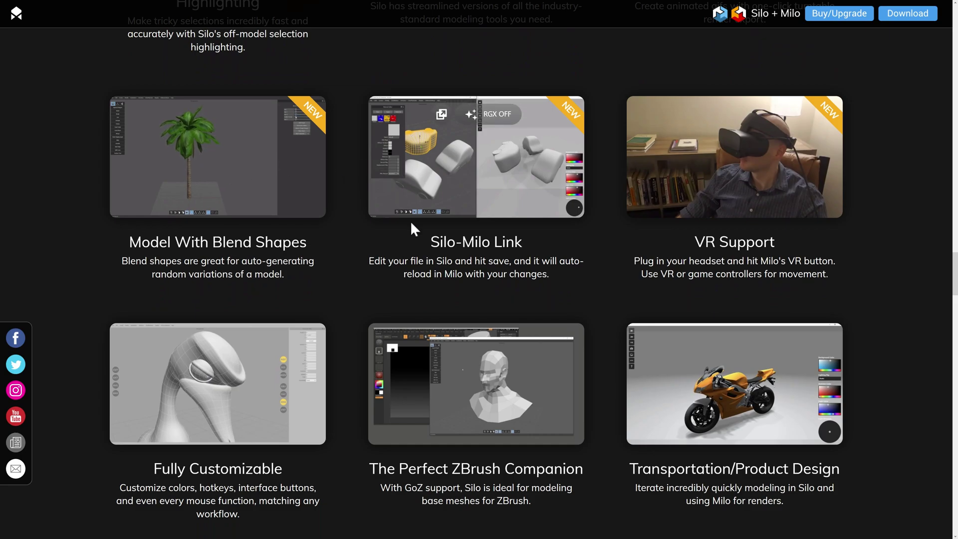
{"action": "scroll", "coordinate": [297, 236], "scroll_direction": "down", "scroll_amount": 1}
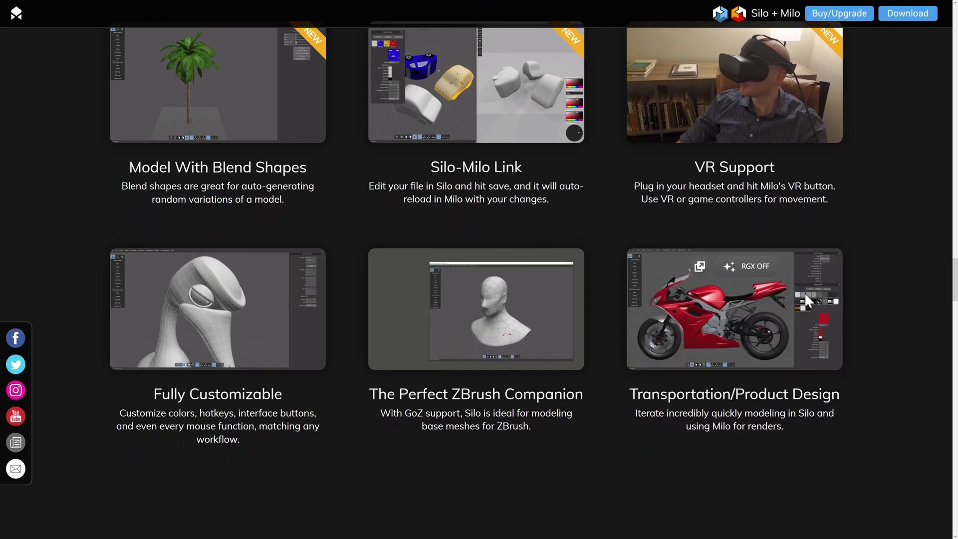
{"action": "scroll", "coordinate": [807, 300], "scroll_direction": "down", "scroll_amount": 3}
{"action": "scroll", "coordinate": [807, 300], "scroll_direction": "down", "scroll_amount": 3}
{"action": "scroll", "coordinate": [804, 300], "scroll_direction": "up", "scroll_amount": 5}
{"action": "scroll", "coordinate": [800, 286], "scroll_direction": "up", "scroll_amount": 4}
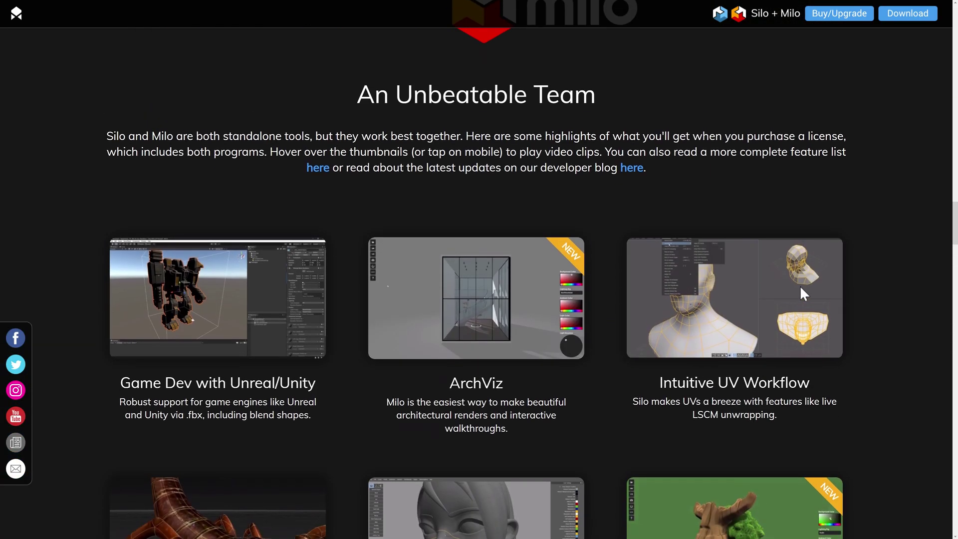
{"action": "scroll", "coordinate": [800, 285], "scroll_direction": "up", "scroll_amount": 2}
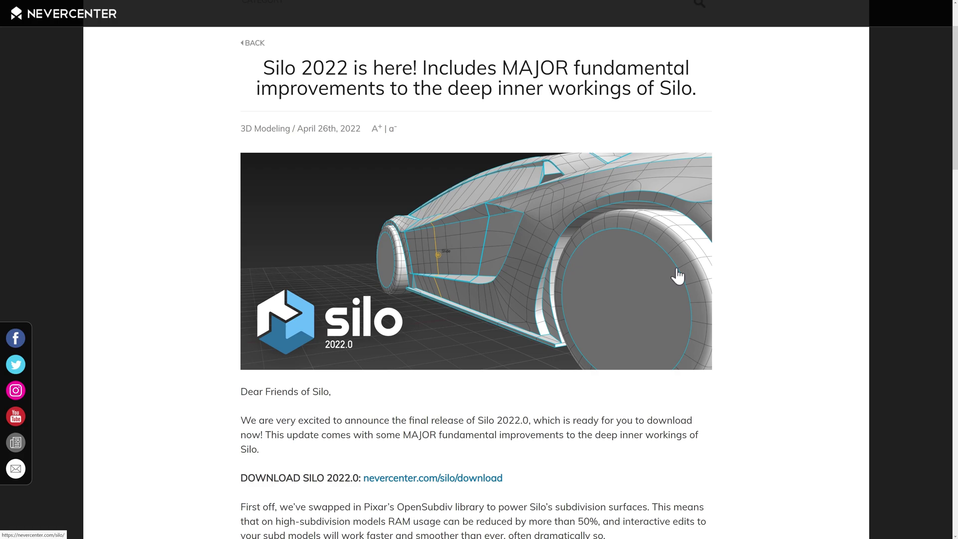
{"action": "scroll", "coordinate": [636, 330], "scroll_direction": "down", "scroll_amount": 3}
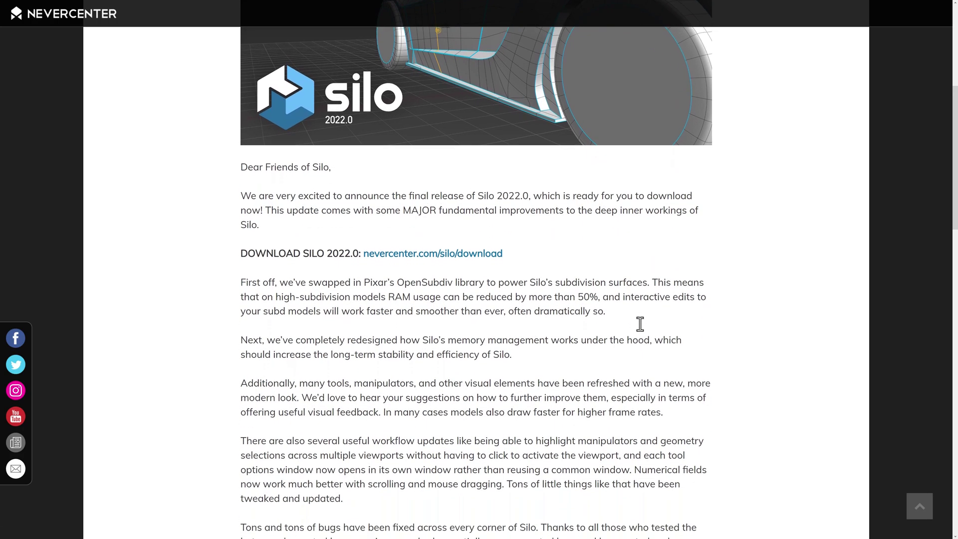
{"action": "scroll", "coordinate": [641, 324], "scroll_direction": "down", "scroll_amount": 1}
{"action": "scroll", "coordinate": [150, 135], "scroll_direction": "up", "scroll_amount": 2}
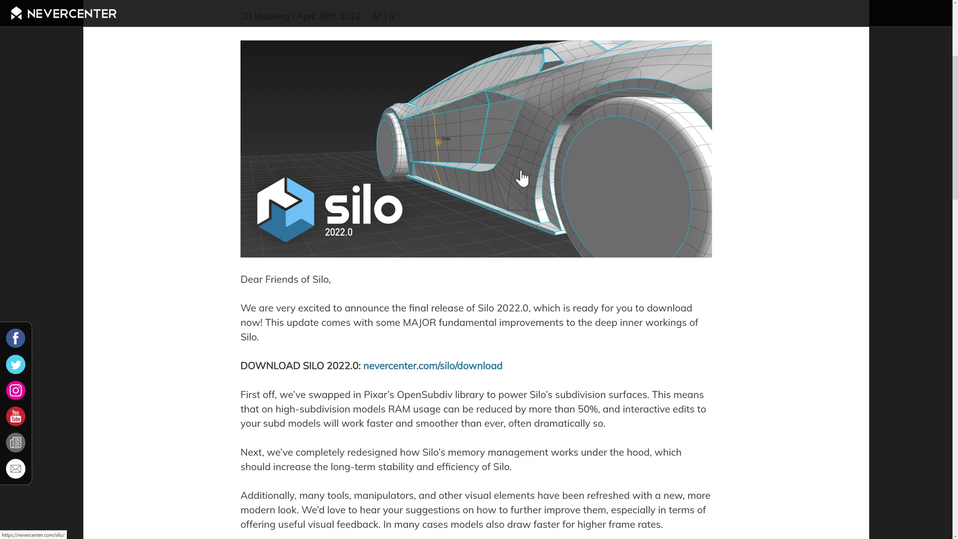
{"action": "scroll", "coordinate": [518, 209], "scroll_direction": "down", "scroll_amount": 2}
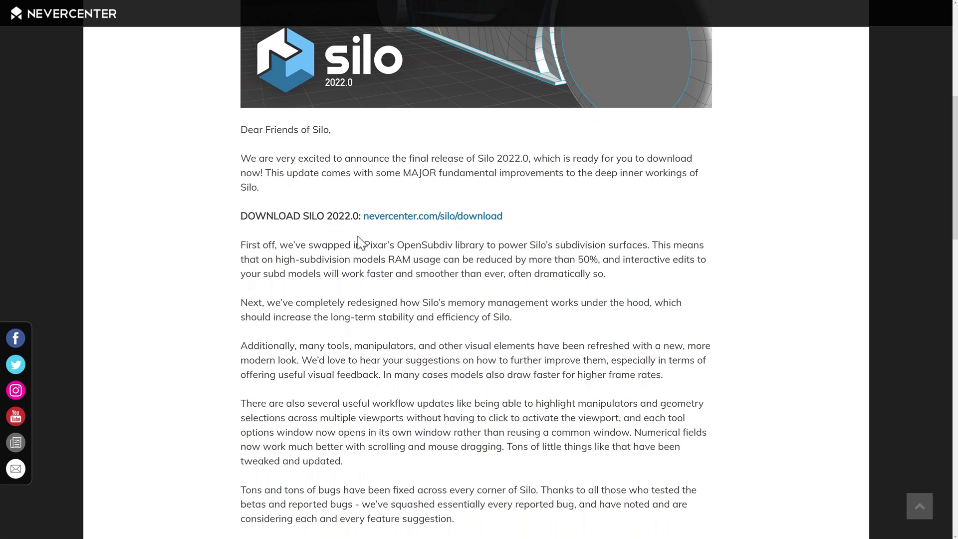
Step: Highlight and then deselect the Pixar OpenSubdiv mention in the Silo 2022.0 post
{"action": "left_click_drag", "start_coordinate": [377, 243], "coordinate": [490, 241]}
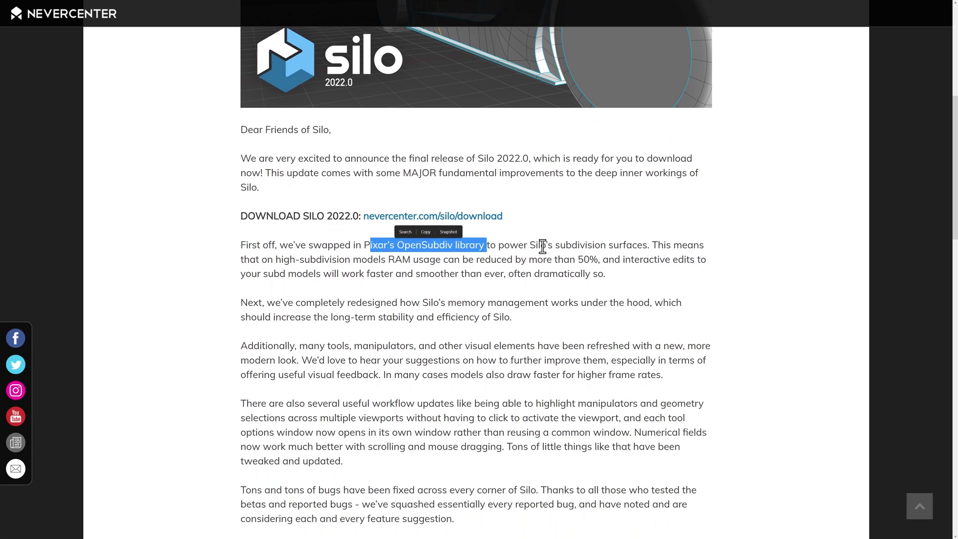
{"action": "left_click", "coordinate": [601, 273]}
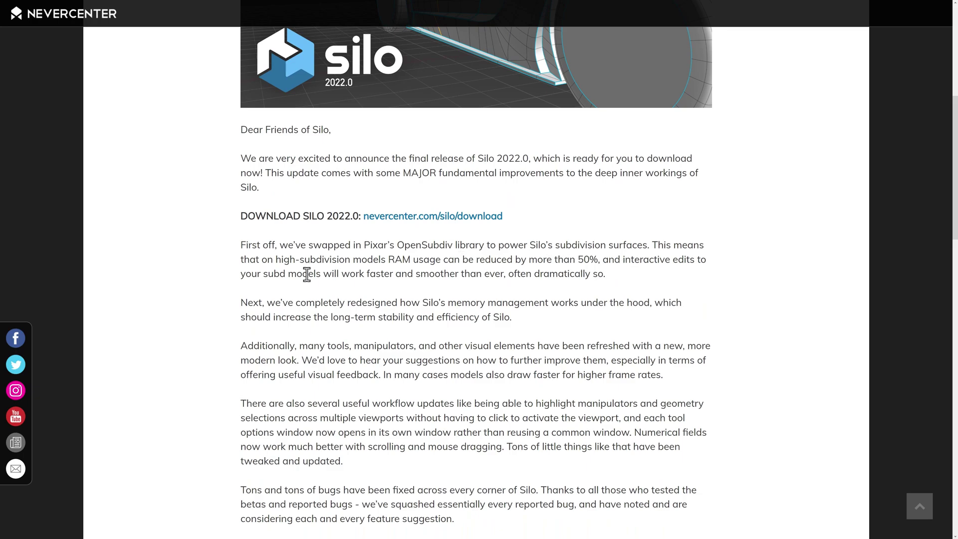
{"action": "scroll", "coordinate": [357, 274], "scroll_direction": "down", "scroll_amount": 2}
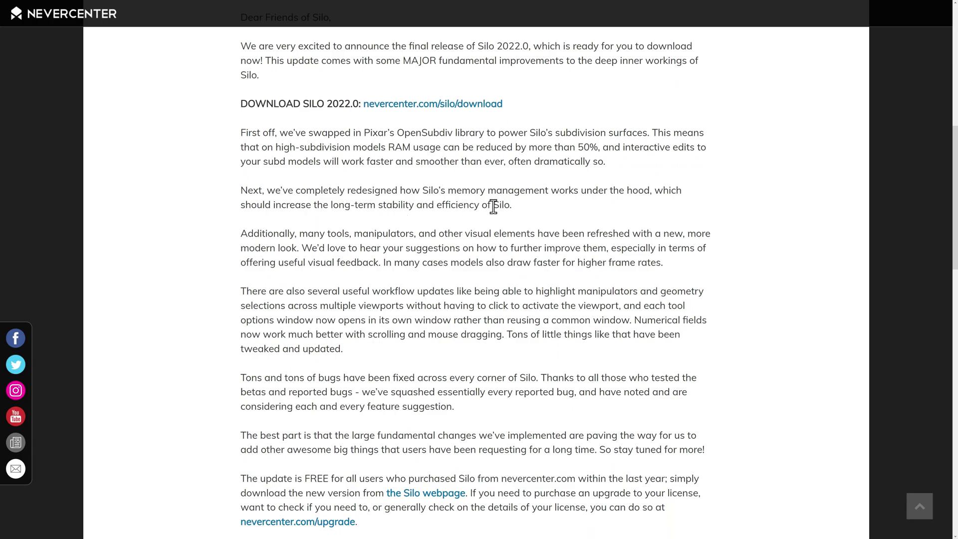
{"action": "scroll", "coordinate": [353, 202], "scroll_direction": "down", "scroll_amount": 1}
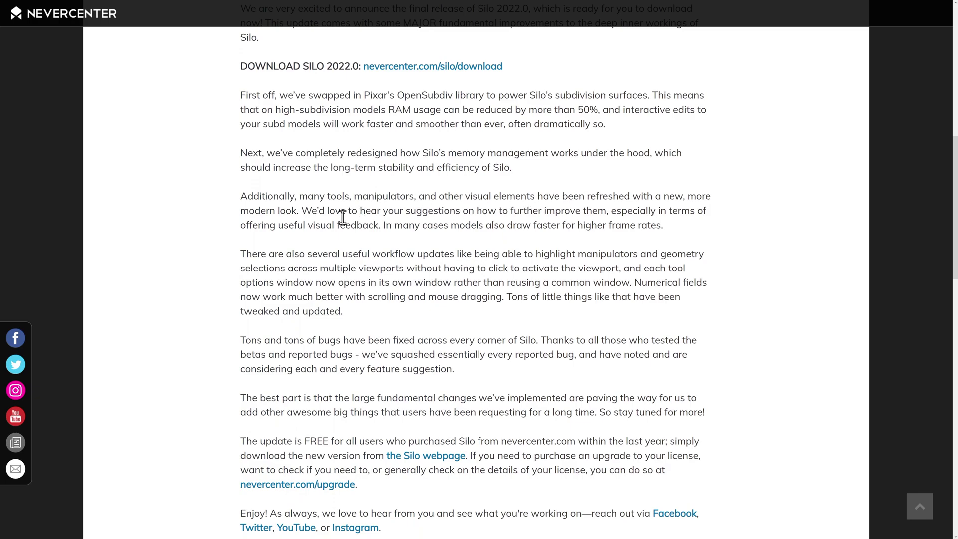
{"action": "scroll", "coordinate": [342, 217], "scroll_direction": "down", "scroll_amount": 1}
{"action": "scroll", "coordinate": [346, 218], "scroll_direction": "down", "scroll_amount": 1}
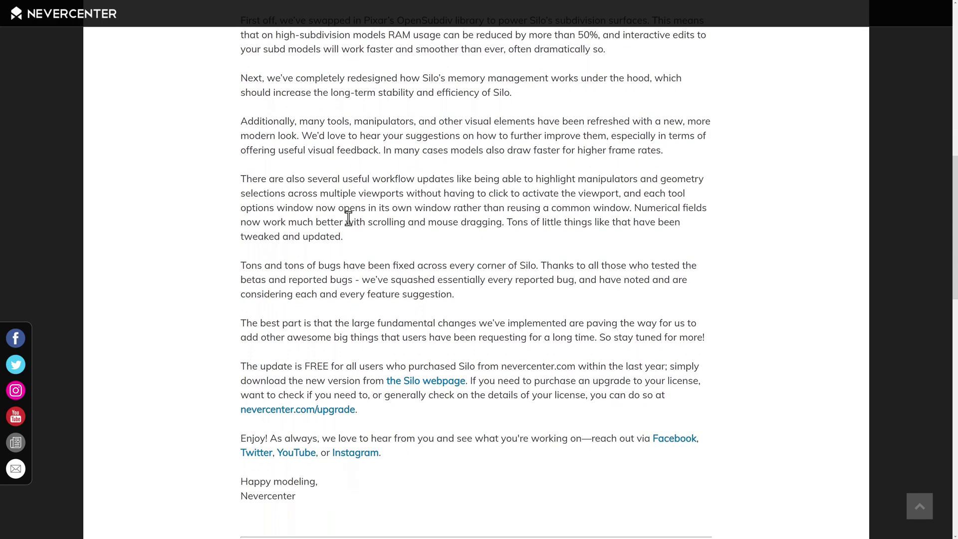
{"action": "scroll", "coordinate": [348, 217], "scroll_direction": "down", "scroll_amount": 1}
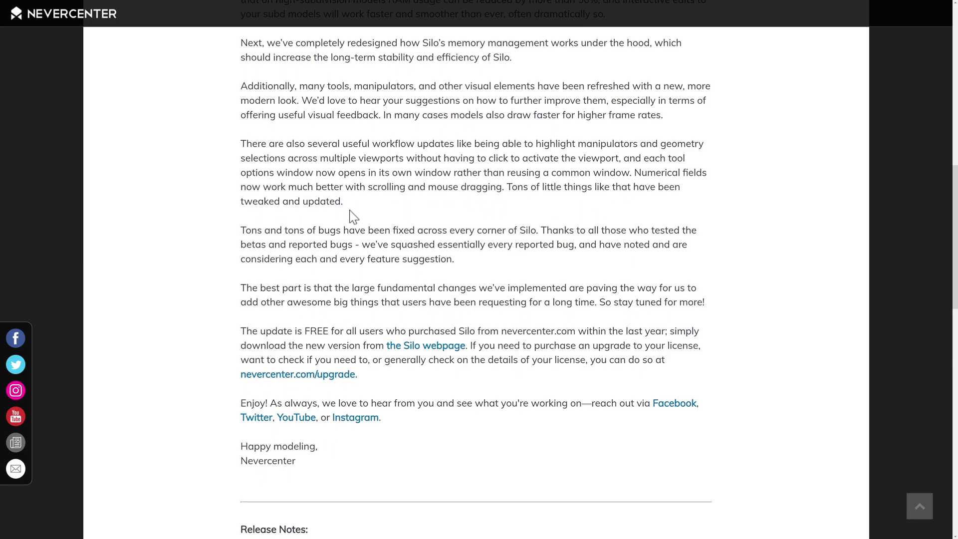
{"action": "scroll", "coordinate": [352, 214], "scroll_direction": "up", "scroll_amount": 5}
{"action": "scroll", "coordinate": [341, 263], "scroll_direction": "up", "scroll_amount": 2}
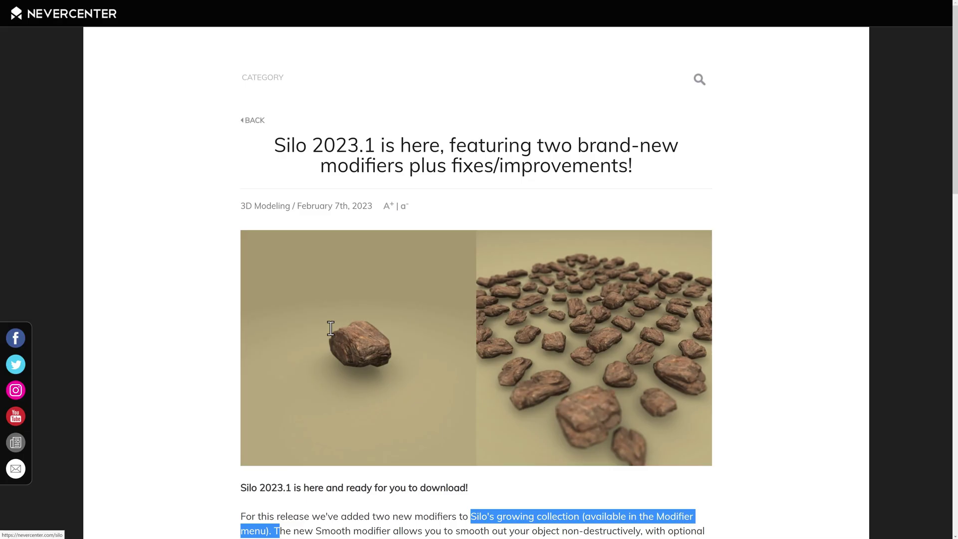
{"action": "scroll", "coordinate": [383, 150], "scroll_direction": "down", "scroll_amount": 1}
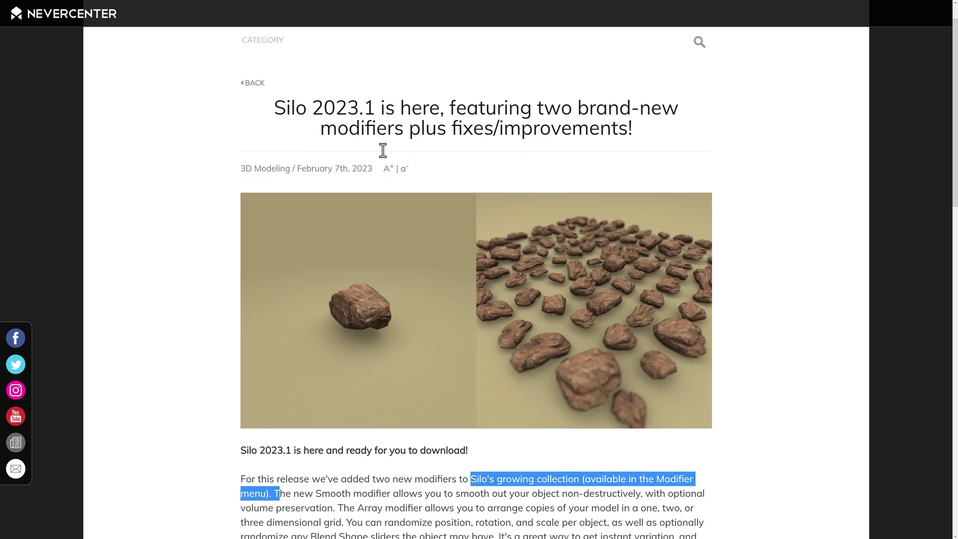
{"action": "scroll", "coordinate": [383, 151], "scroll_direction": "down", "scroll_amount": 1}
Step: Read the Silo 2023.1 feature list, clearing stray highlights, then switch back to Silo
{"action": "left_click", "coordinate": [540, 75]}
{"action": "scroll", "coordinate": [480, 99], "scroll_direction": "down", "scroll_amount": 1}
{"action": "scroll", "coordinate": [493, 156], "scroll_direction": "down", "scroll_amount": 4}
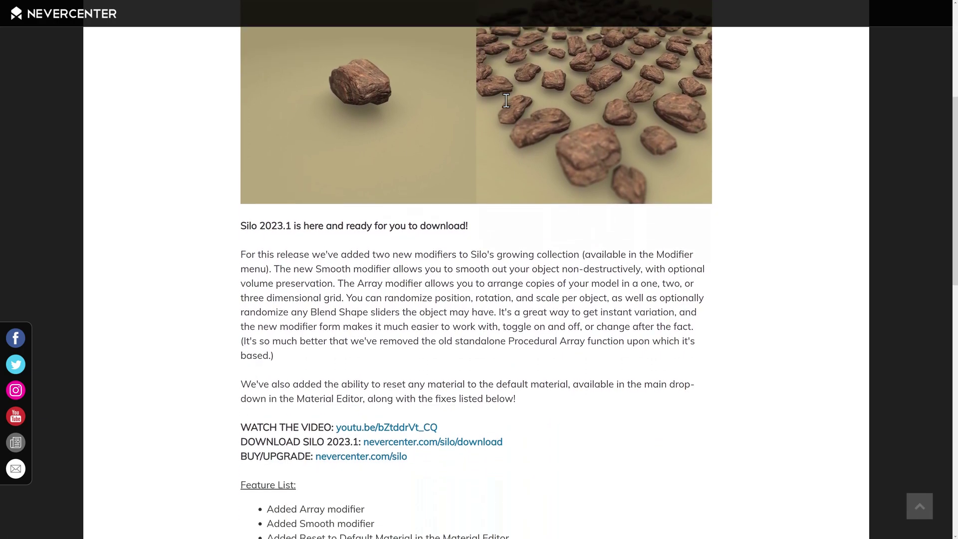
{"action": "scroll", "coordinate": [447, 213], "scroll_direction": "down", "scroll_amount": 1}
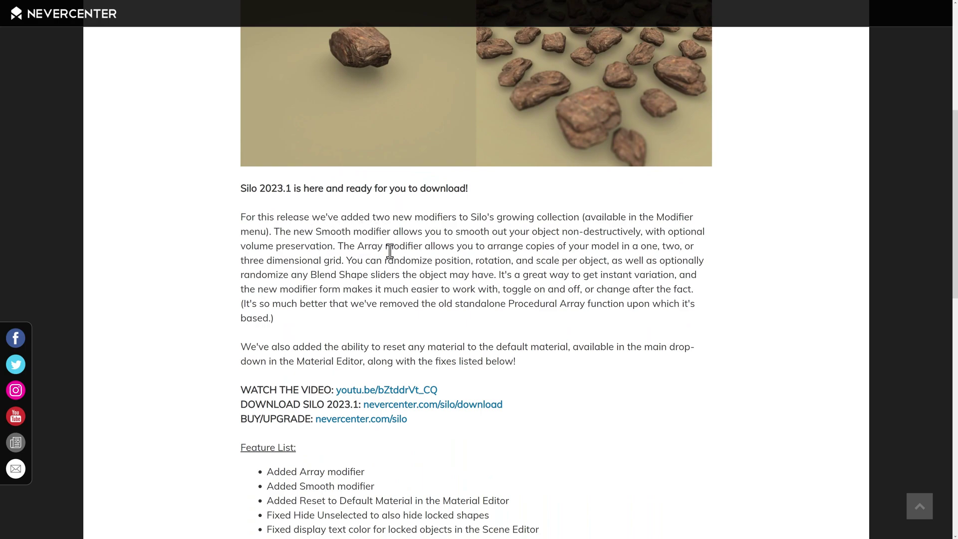
{"action": "scroll", "coordinate": [389, 251], "scroll_direction": "up", "scroll_amount": 1}
{"action": "scroll", "coordinate": [487, 180], "scroll_direction": "up", "scroll_amount": 2}
{"action": "scroll", "coordinate": [487, 240], "scroll_direction": "down", "scroll_amount": 2}
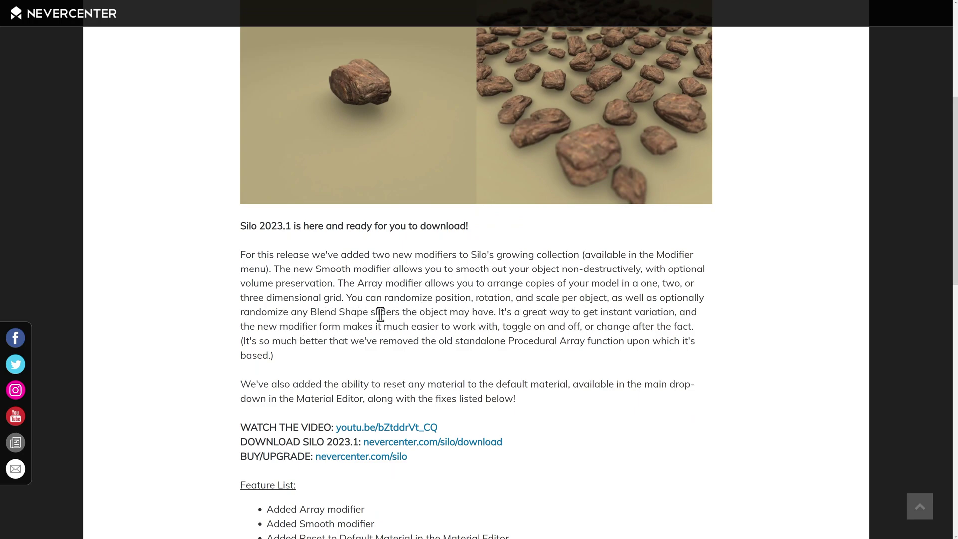
{"action": "scroll", "coordinate": [505, 318], "scroll_direction": "down", "scroll_amount": 1}
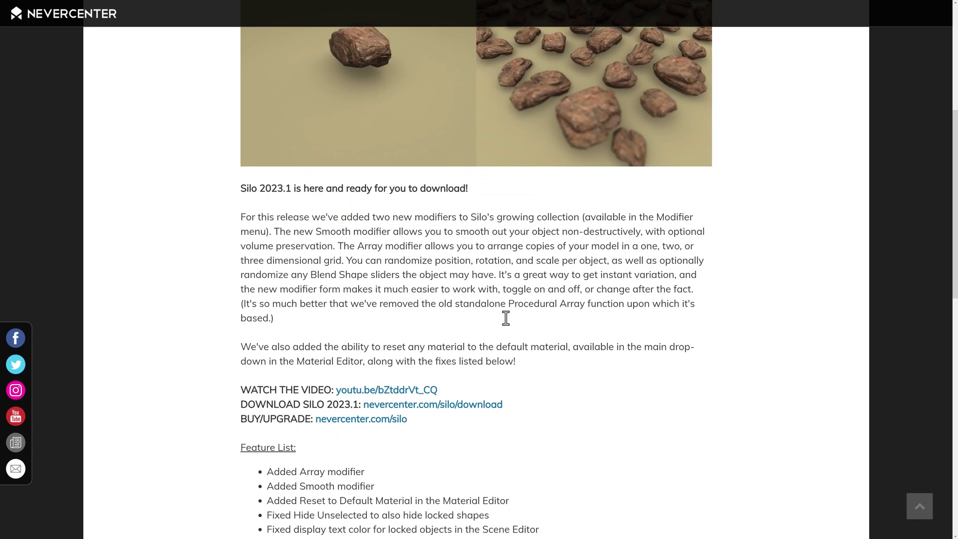
{"action": "scroll", "coordinate": [505, 318], "scroll_direction": "down", "scroll_amount": 3}
{"action": "scroll", "coordinate": [504, 316], "scroll_direction": "down", "scroll_amount": 3}
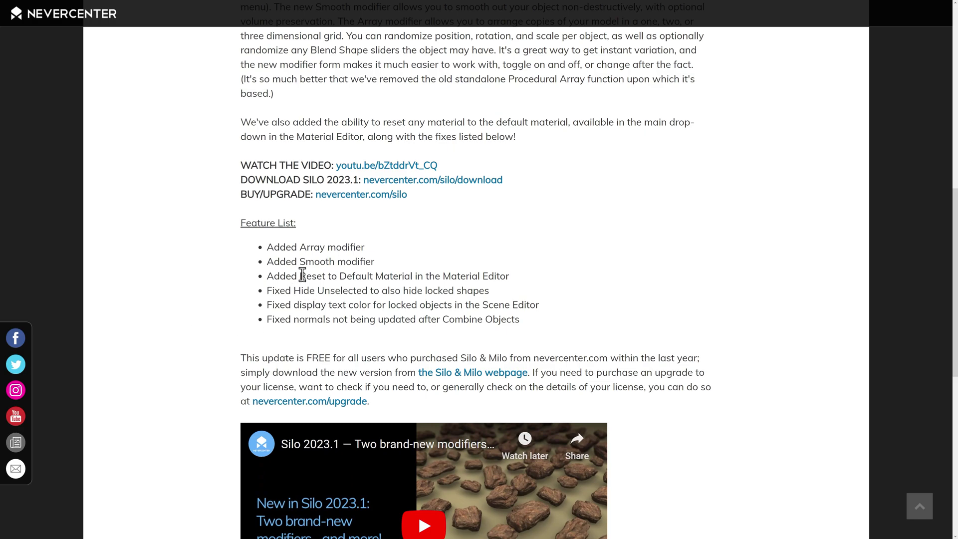
{"action": "left_click_drag", "start_coordinate": [287, 276], "coordinate": [509, 272]}
{"action": "left_click", "coordinate": [509, 273]}
{"action": "scroll", "coordinate": [431, 299], "scroll_direction": "down", "scroll_amount": 1}
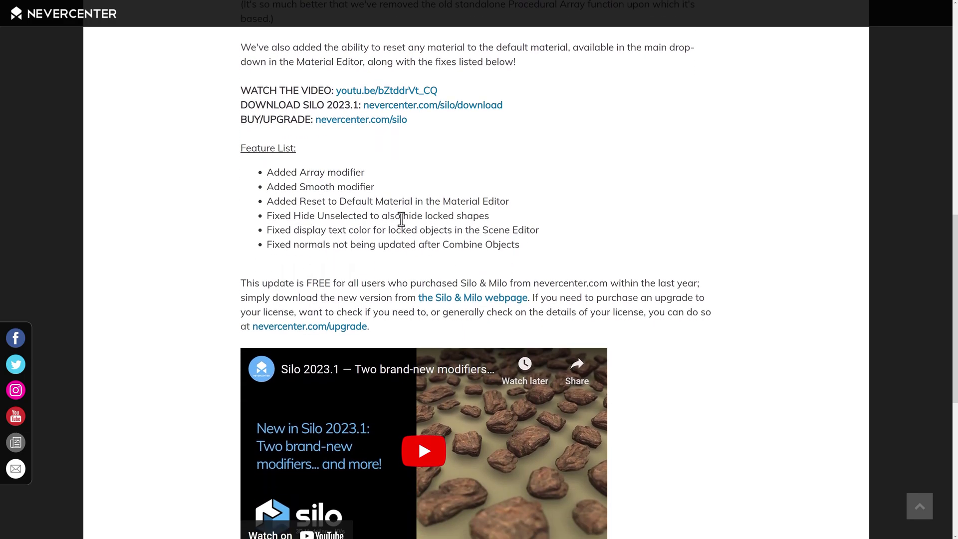
{"action": "scroll", "coordinate": [599, 301], "scroll_direction": "up", "scroll_amount": 2}
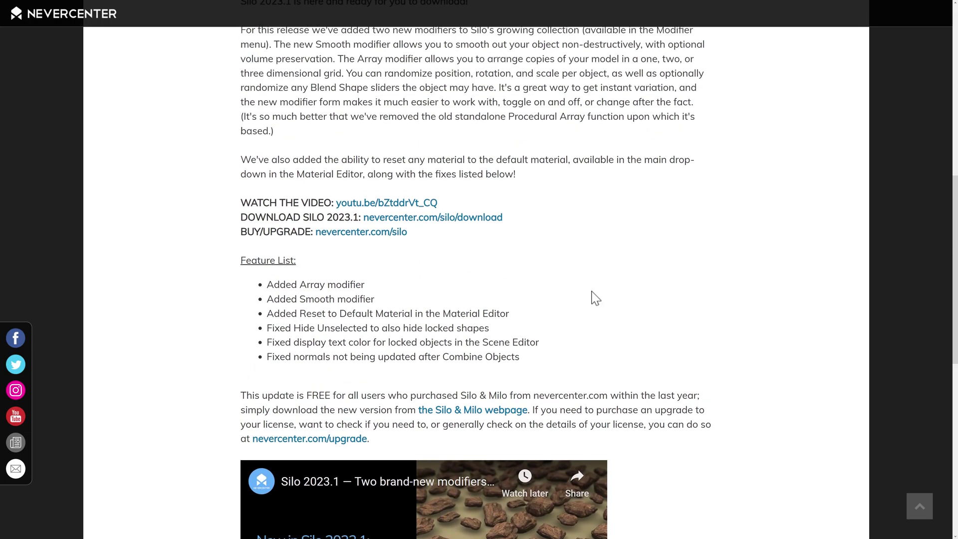
{"action": "scroll", "coordinate": [562, 315], "scroll_direction": "down", "scroll_amount": 10}
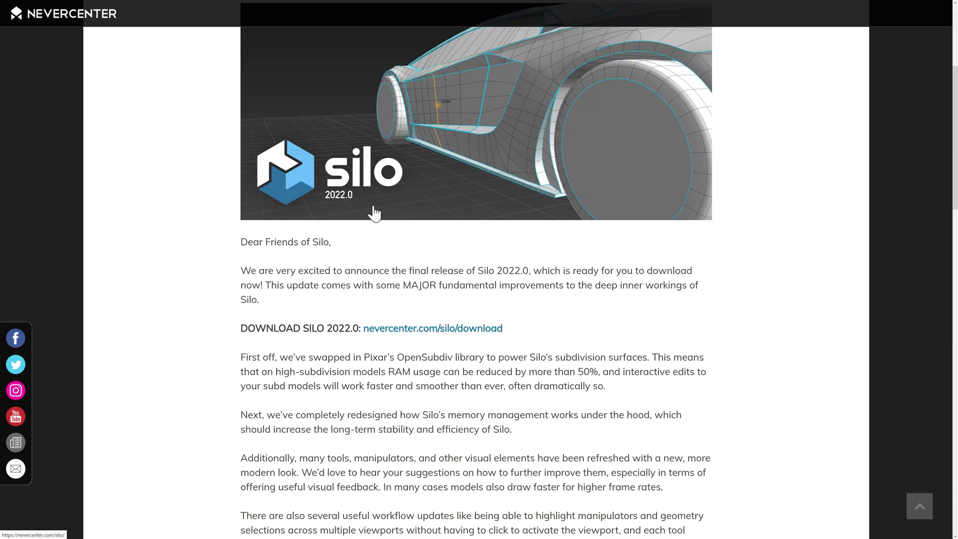
{"action": "scroll", "coordinate": [390, 247], "scroll_direction": "down", "scroll_amount": 1}
{"action": "scroll", "coordinate": [405, 280], "scroll_direction": "down", "scroll_amount": 1}
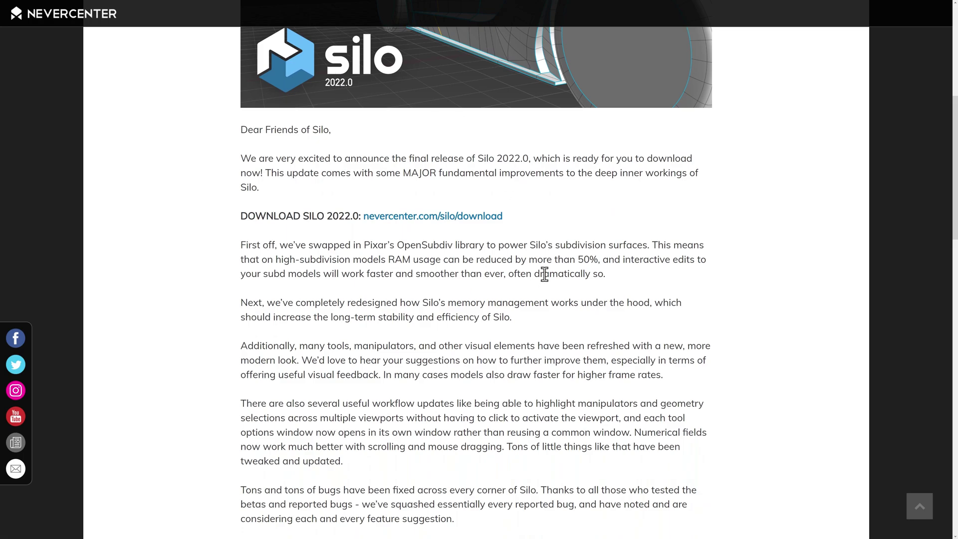
{"action": "key", "text": "alt+Tab"}
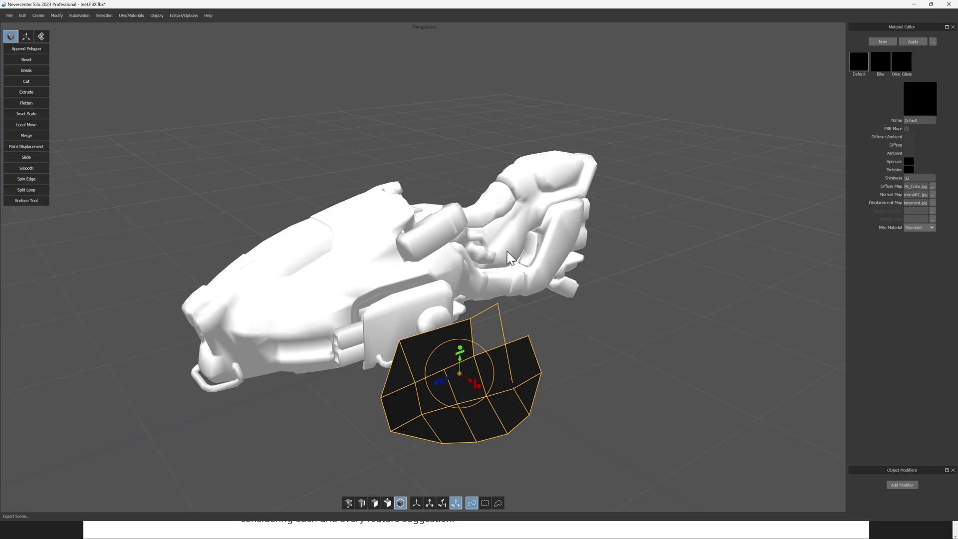
Step: Select the hover-bike mesh and orbit the viewport to see it from another angle
{"action": "left_click", "coordinate": [323, 278]}
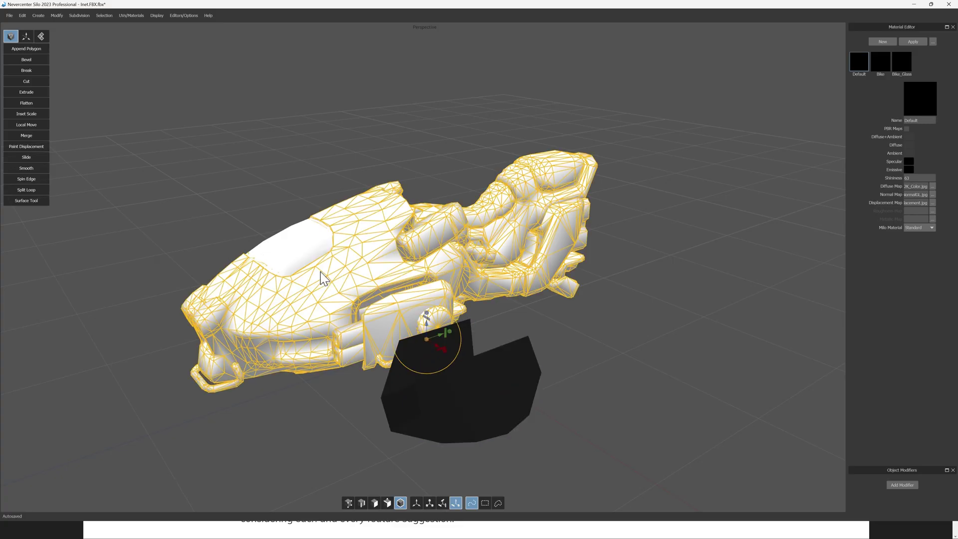
{"action": "mouse_move", "coordinate": [380, 280]}
{"action": "middle_mouse_down"}
{"action": "mouse_move", "coordinate": [394, 278]}
{"action": "mouse_move", "coordinate": [392, 268]}
{"action": "middle_mouse_up"}
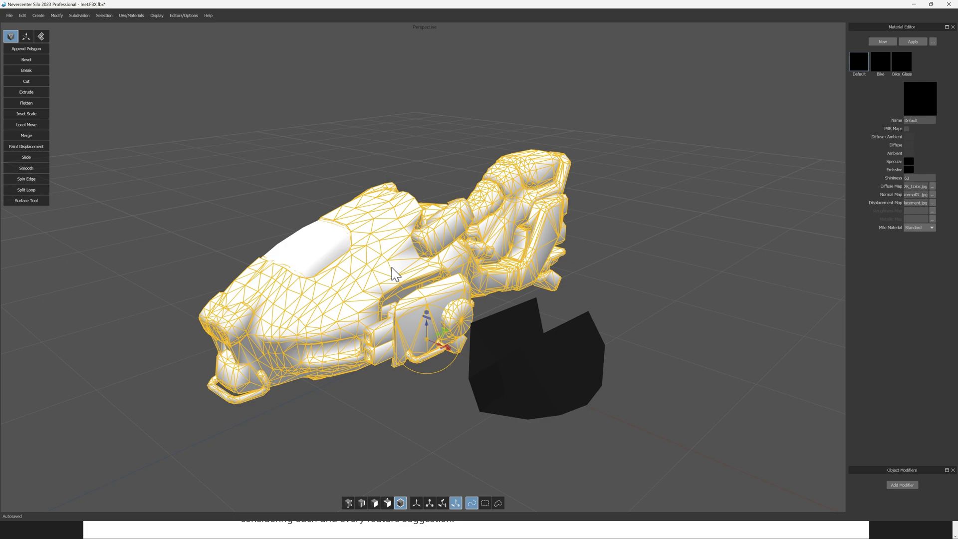
Step: Switch to the browser and go back to the Silo + Milo product page
{"action": "key", "text": "alt+Tab"}
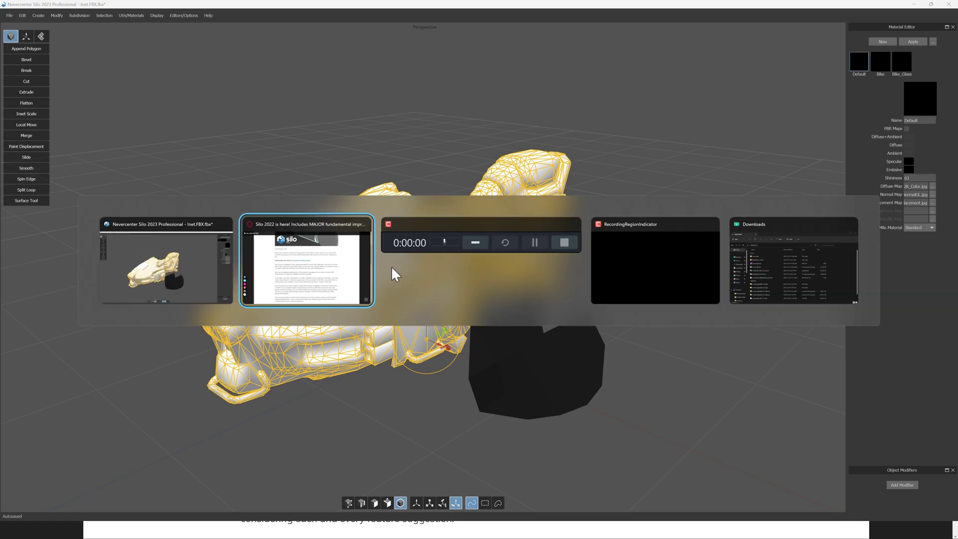
{"action": "scroll", "coordinate": [392, 268], "scroll_direction": "up", "scroll_amount": 10}
{"action": "scroll", "coordinate": [574, 264], "scroll_direction": "up", "scroll_amount": 3}
{"action": "scroll", "coordinate": [574, 264], "scroll_direction": "up", "scroll_amount": 5}
{"action": "key", "text": "alt+Left"}
{"action": "scroll", "coordinate": [531, 279], "scroll_direction": "up", "scroll_amount": 1}
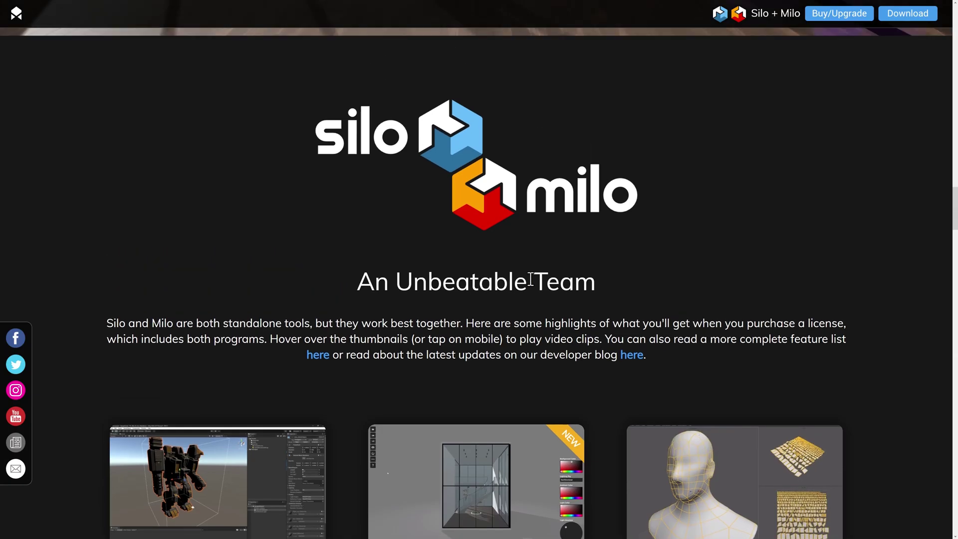
{"action": "scroll", "coordinate": [530, 280], "scroll_direction": "up", "scroll_amount": 5}
{"action": "scroll", "coordinate": [530, 280], "scroll_direction": "up", "scroll_amount": 5}
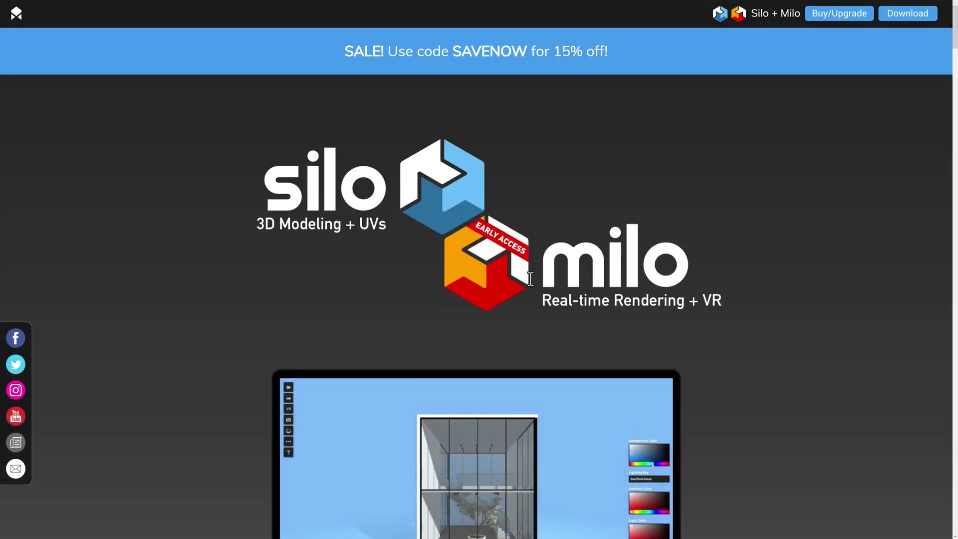
{"action": "scroll", "coordinate": [530, 279], "scroll_direction": "down", "scroll_amount": 1}
{"action": "scroll", "coordinate": [530, 279], "scroll_direction": "down", "scroll_amount": 1}
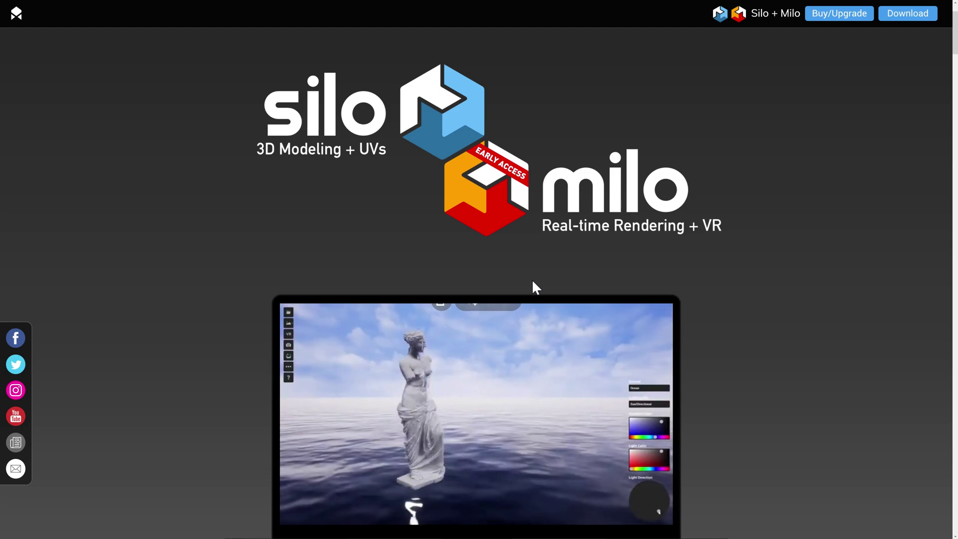
{"action": "scroll", "coordinate": [533, 285], "scroll_direction": "down", "scroll_amount": 3}
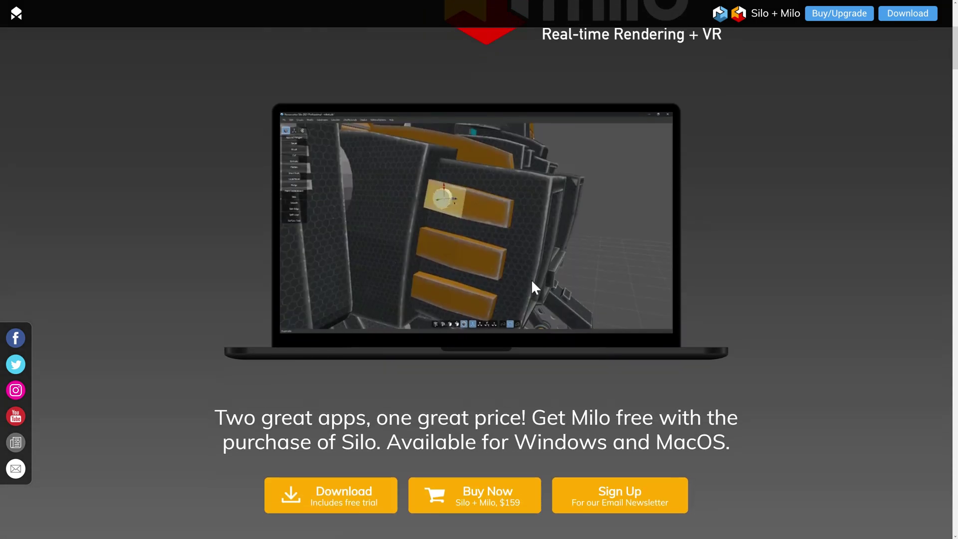
{"action": "scroll", "coordinate": [533, 282], "scroll_direction": "down", "scroll_amount": 1}
{"action": "scroll", "coordinate": [536, 285], "scroll_direction": "down", "scroll_amount": 2}
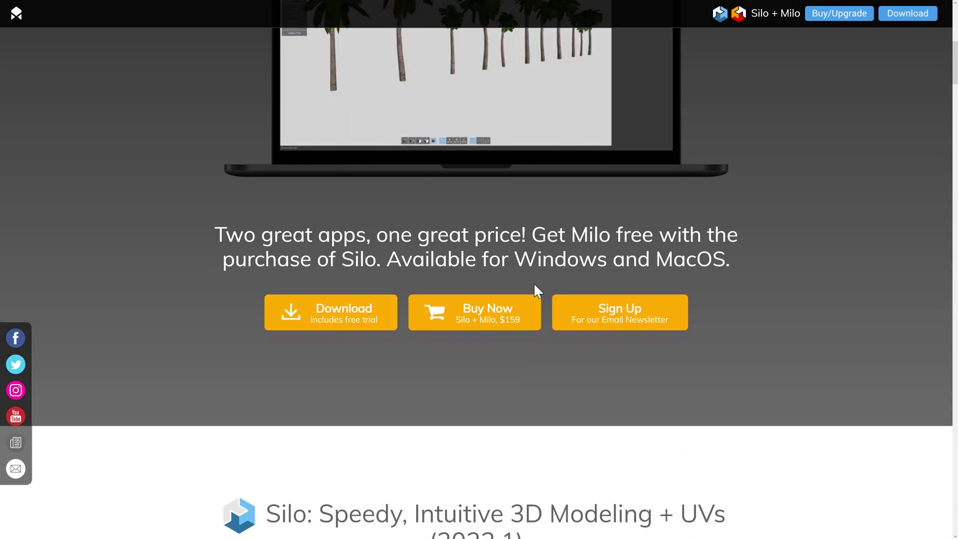
{"action": "scroll", "coordinate": [535, 284], "scroll_direction": "down", "scroll_amount": 1}
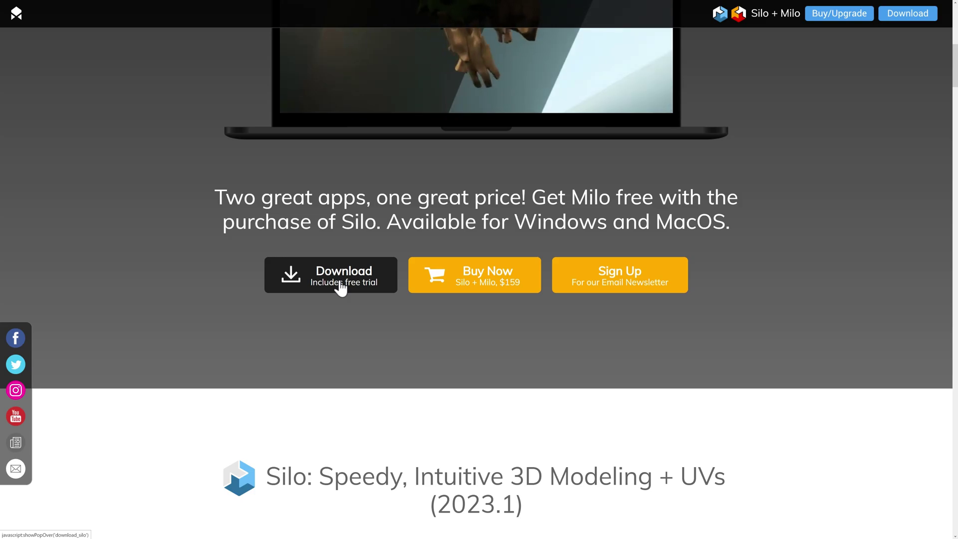
{"action": "scroll", "coordinate": [342, 287], "scroll_direction": "up", "scroll_amount": 3}
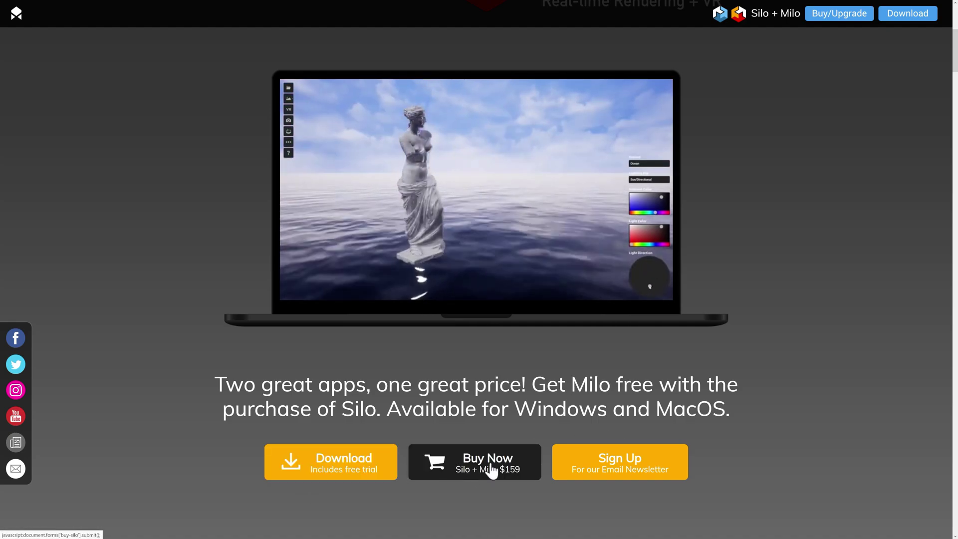
{"action": "left_click", "coordinate": [473, 470]}
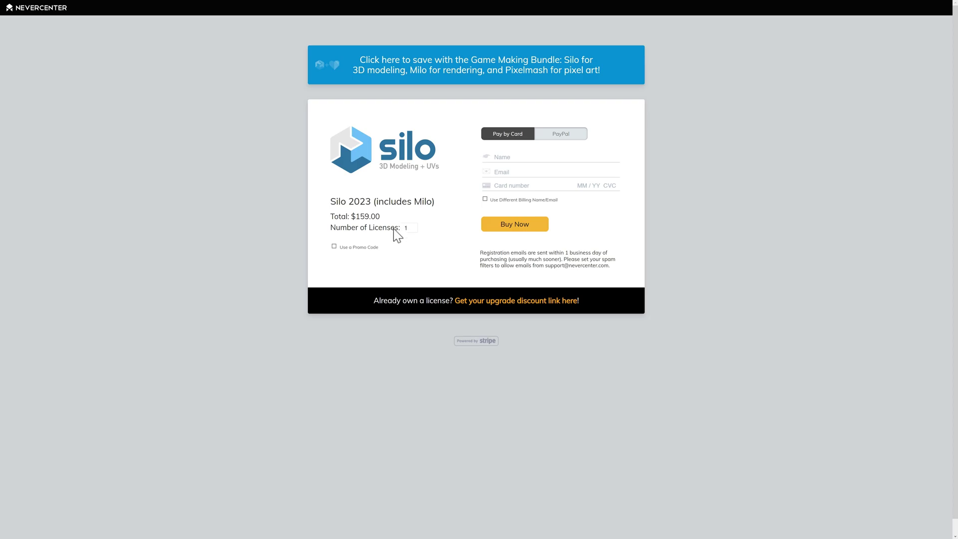
{"action": "key", "text": "alt+Left"}
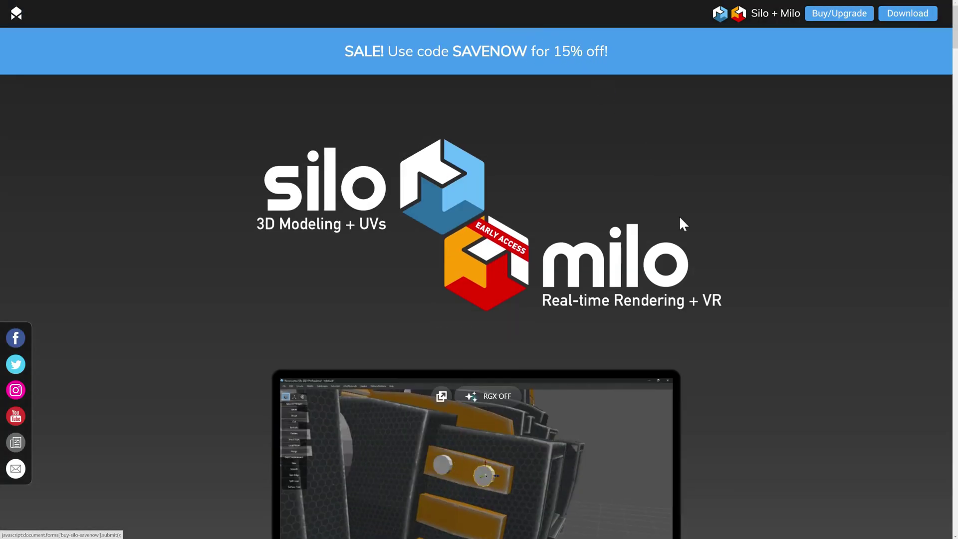
{"action": "scroll", "coordinate": [778, 337], "scroll_direction": "down", "scroll_amount": 3}
{"action": "scroll", "coordinate": [779, 337], "scroll_direction": "down", "scroll_amount": 2}
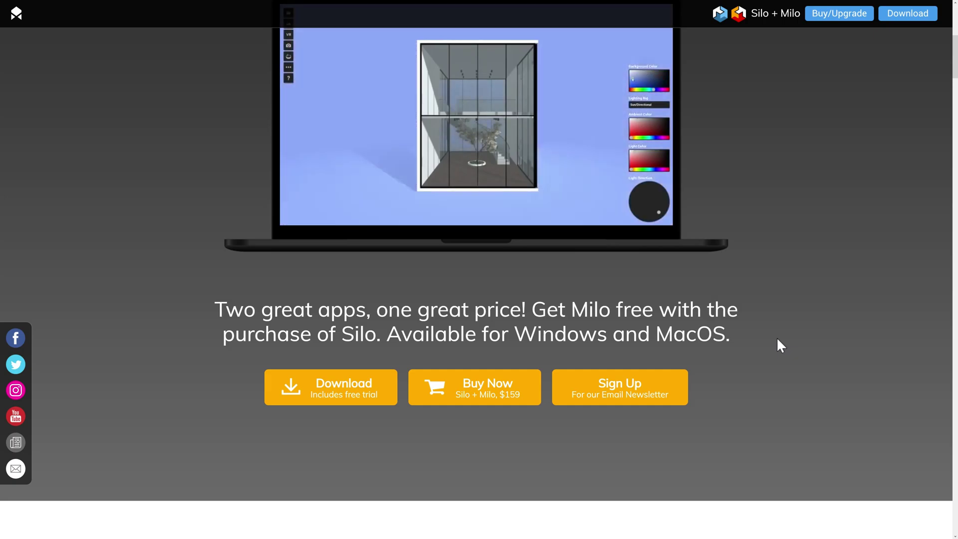
{"action": "scroll", "coordinate": [779, 337], "scroll_direction": "up", "scroll_amount": 1}
{"action": "scroll", "coordinate": [784, 336], "scroll_direction": "up", "scroll_amount": 1}
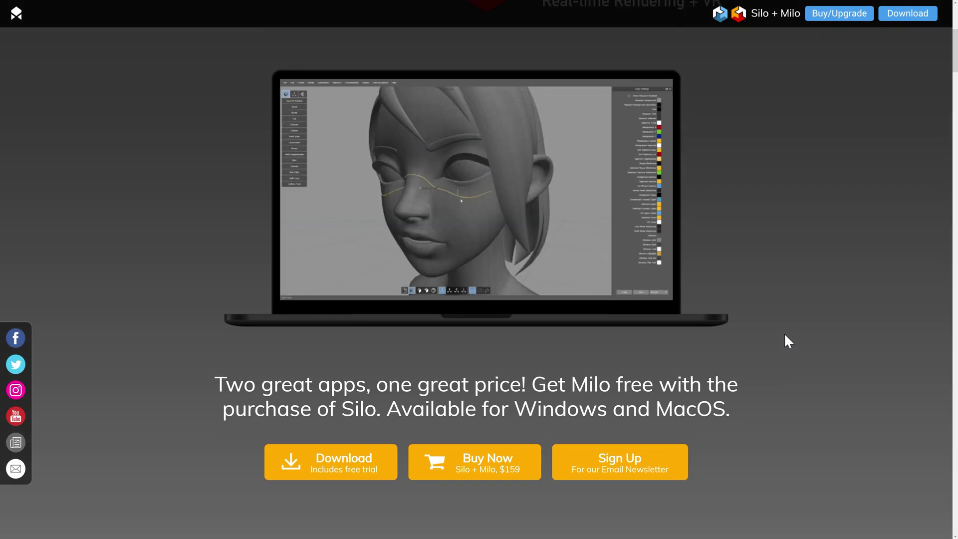